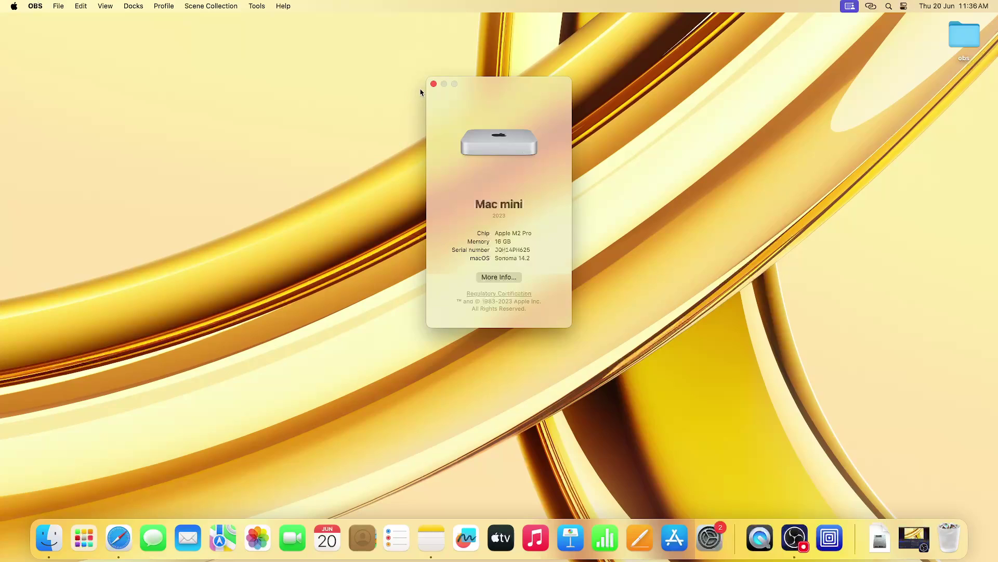
Close the Mac information window and open UTM.
{"action": "left_click", "coordinate": [434, 84]}
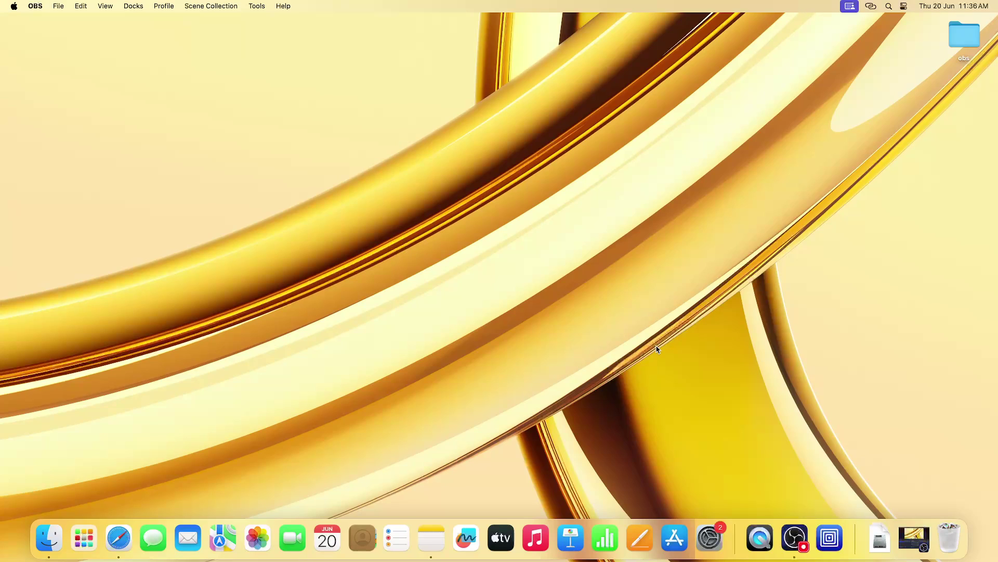
{"action": "left_click", "coordinate": [830, 536]}
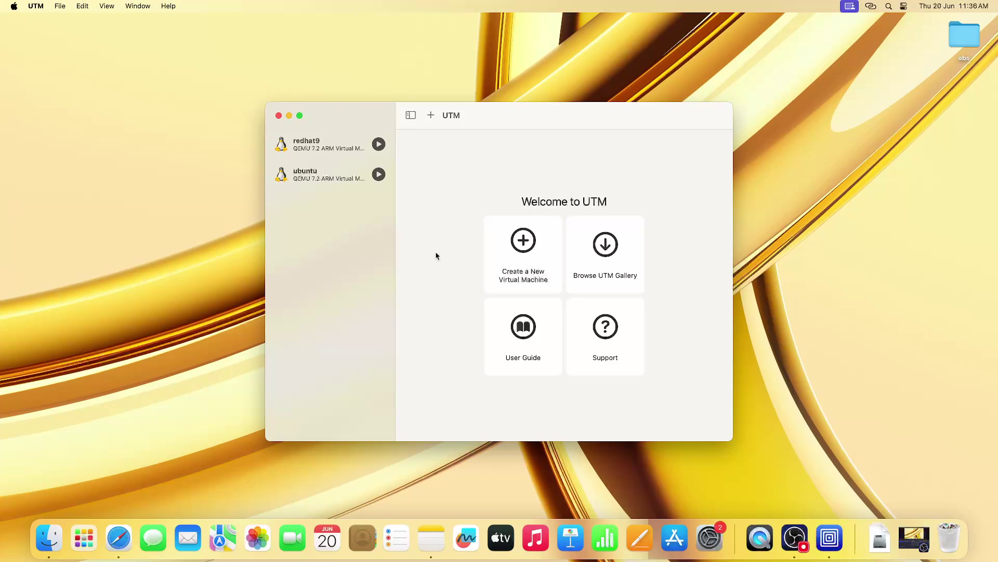
{"action": "left_click_drag", "start_coordinate": [484, 122], "coordinate": [513, 119]}
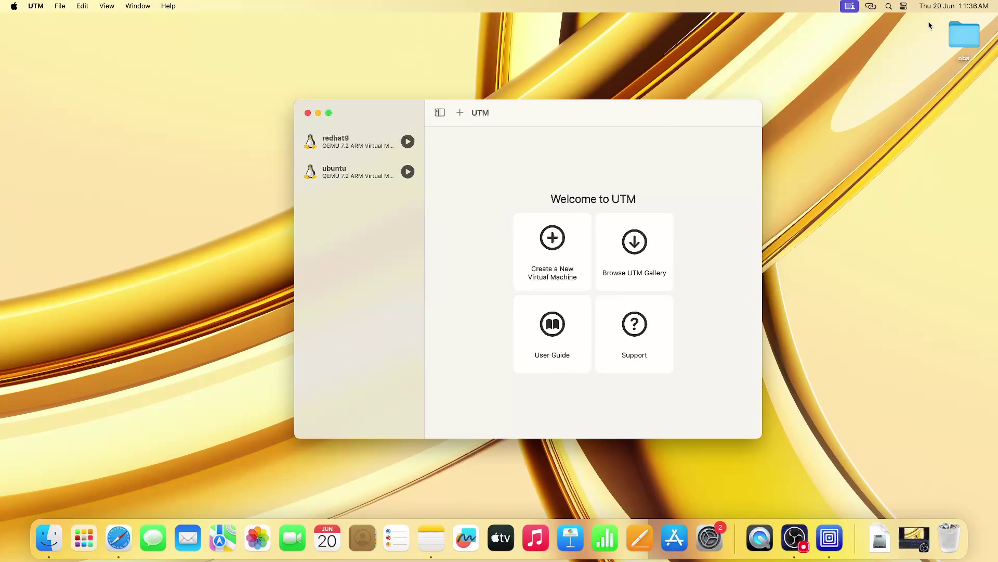
Check the Downloads folder for the kali-linux-2024.1-installer-arm64.iso file and close the folder window.
{"action": "left_click", "coordinate": [163, 53]}
{"action": "left_click", "coordinate": [112, 5]}
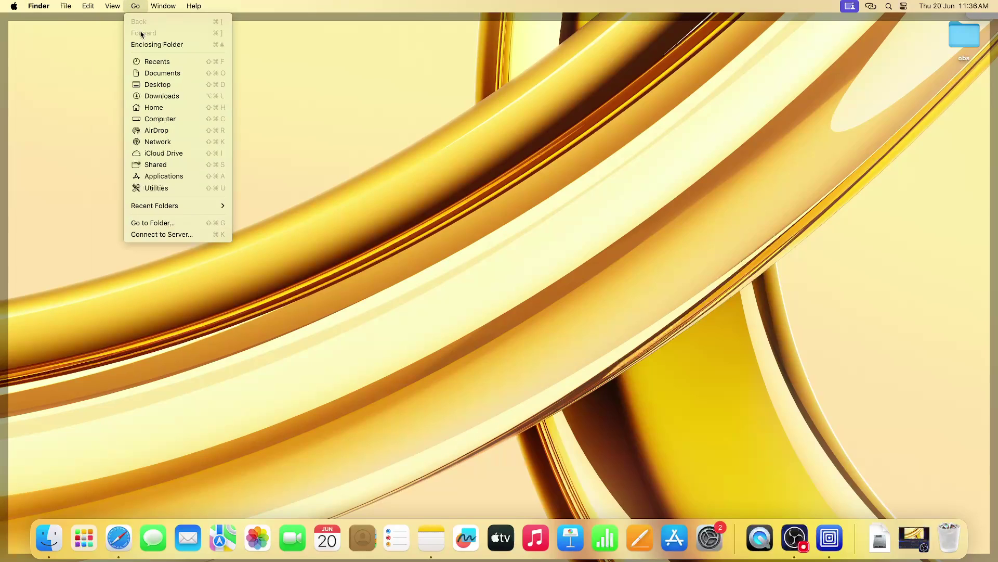
{"action": "left_click", "coordinate": [156, 96]}
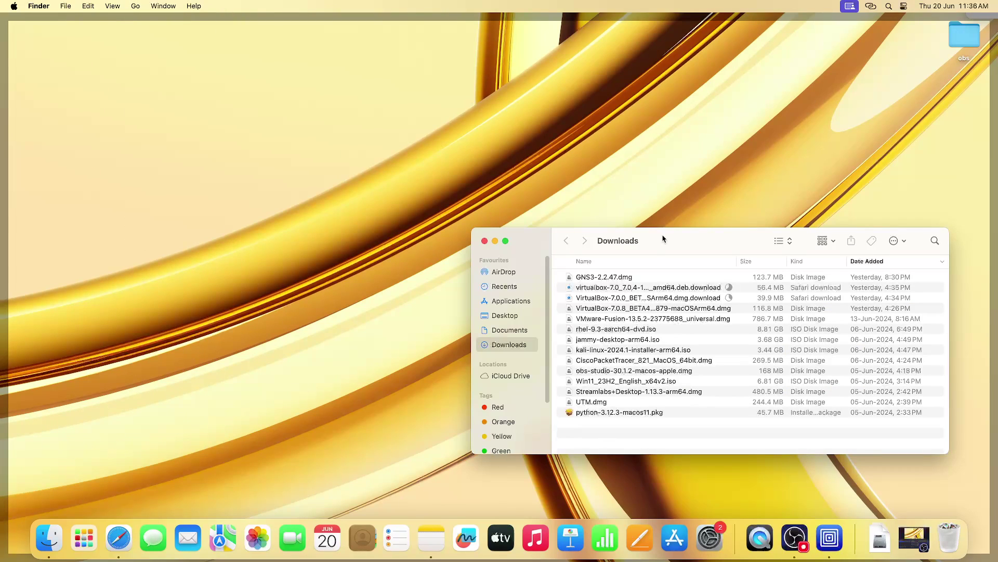
{"action": "left_click_drag", "start_coordinate": [662, 239], "coordinate": [460, 196]}
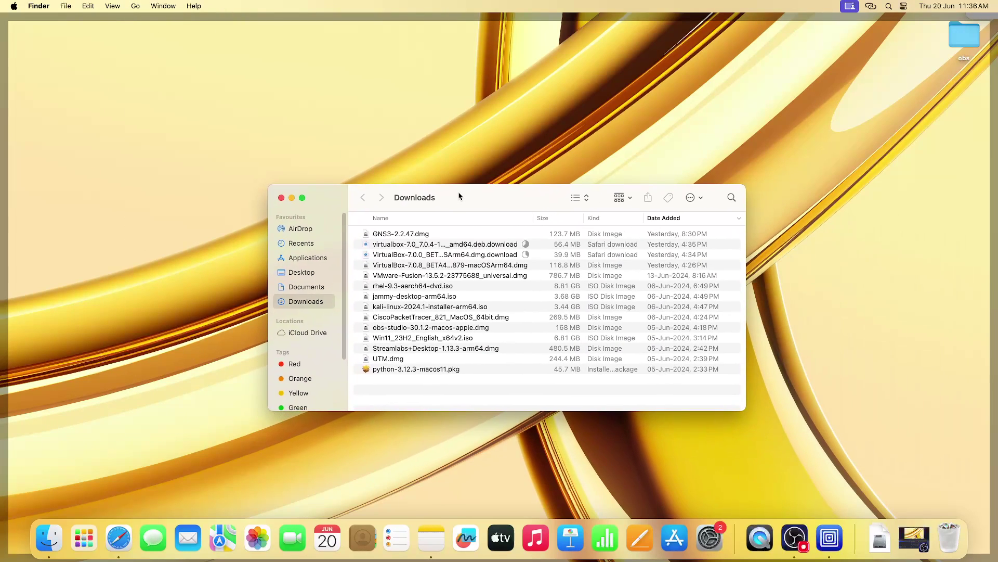
{"action": "left_click", "coordinate": [425, 307]}
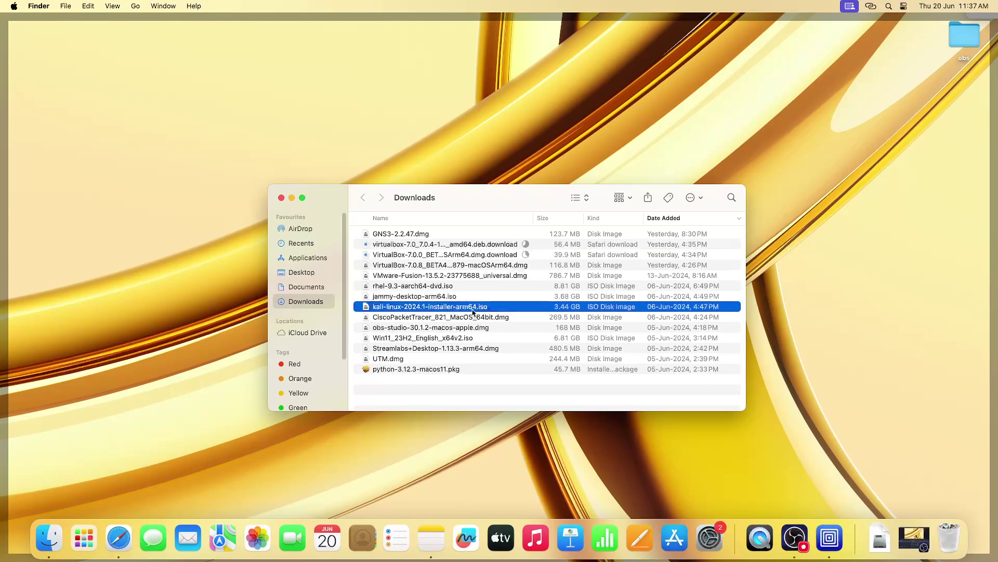
{"action": "left_click", "coordinate": [281, 197]}
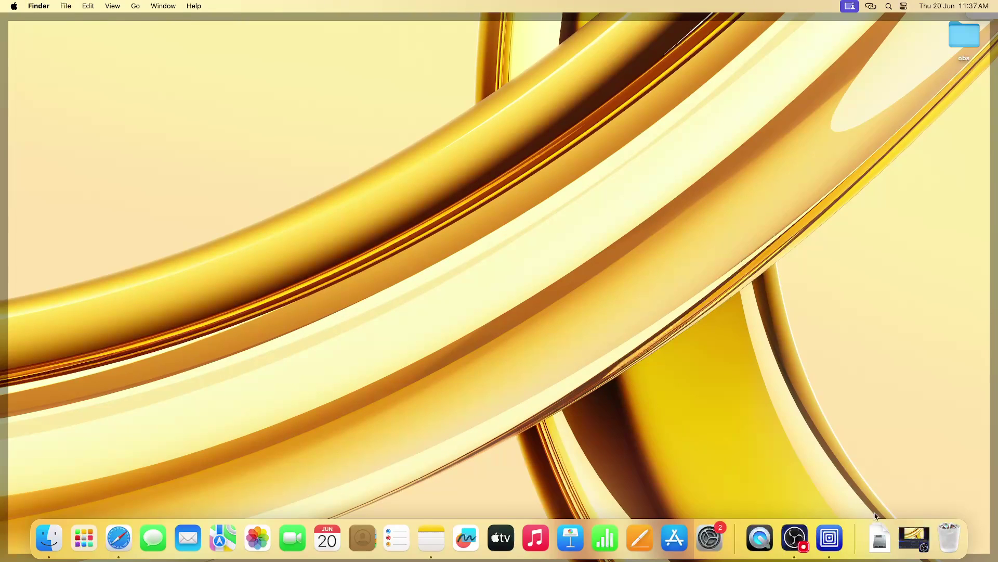
Switch to UTM and start creating a new virtualized machine with Linux as its operating system.
{"action": "left_click", "coordinate": [829, 537]}
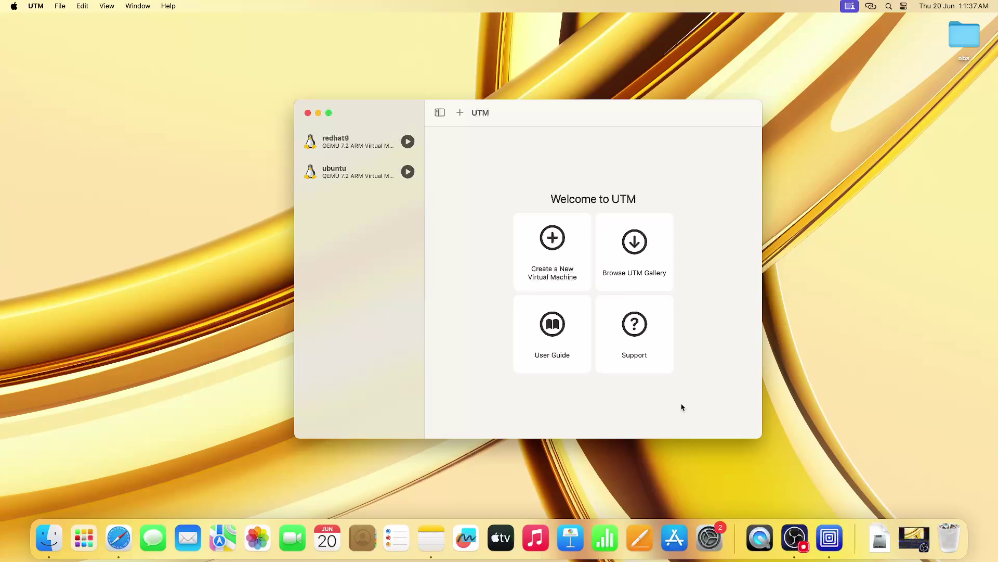
{"action": "left_click", "coordinate": [555, 248]}
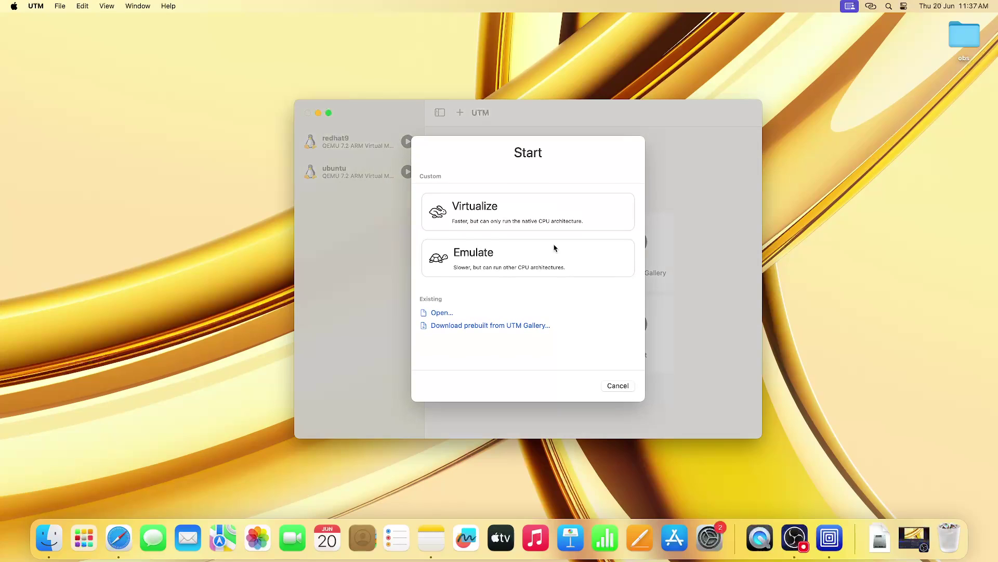
{"action": "left_click", "coordinate": [525, 216]}
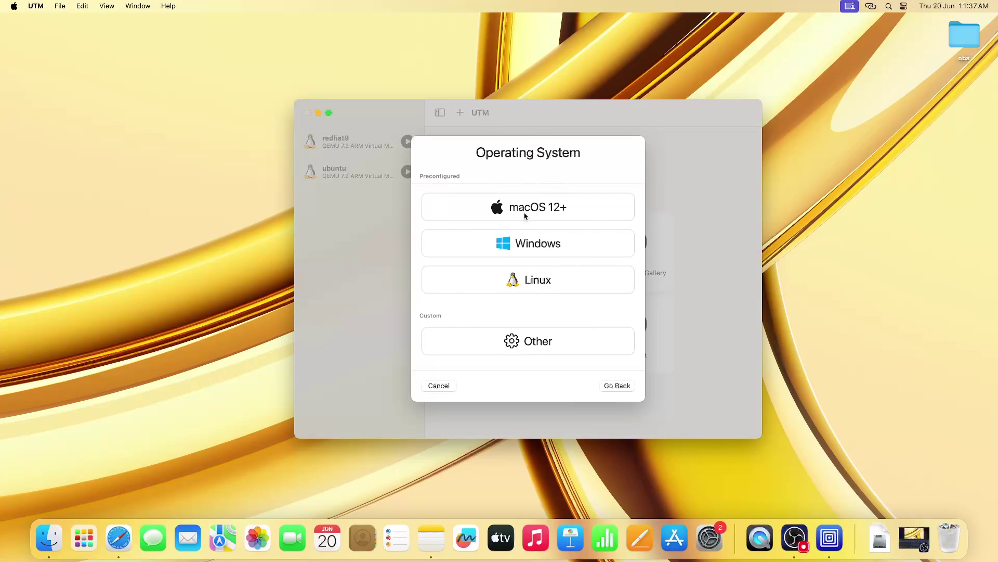
{"action": "left_click", "coordinate": [539, 285]}
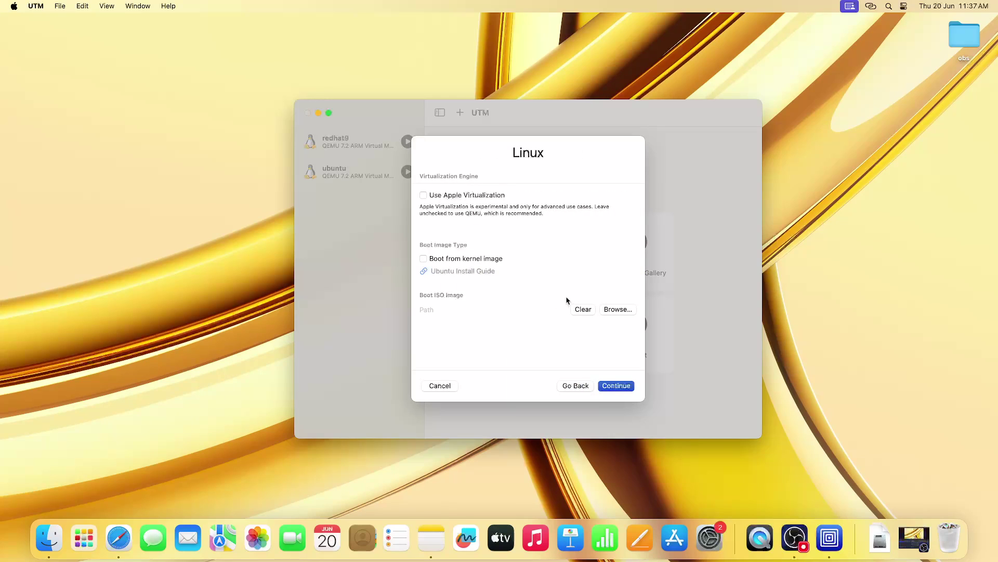
Set kali-linux-2024.1-installer-arm64.iso from Downloads as the boot ISO image and continue to the hardware settings.
{"action": "left_click", "coordinate": [614, 313]}
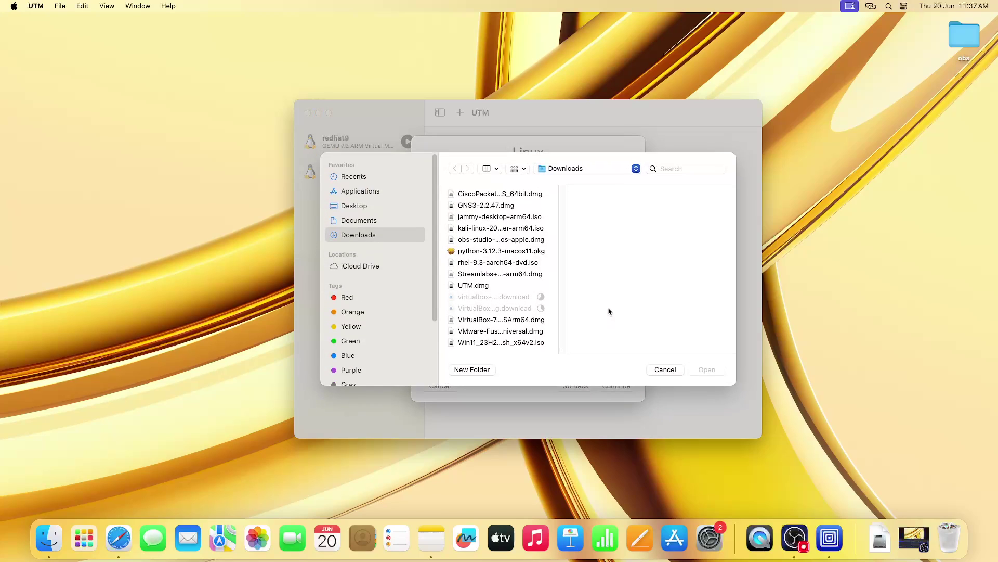
{"action": "left_click", "coordinate": [514, 232]}
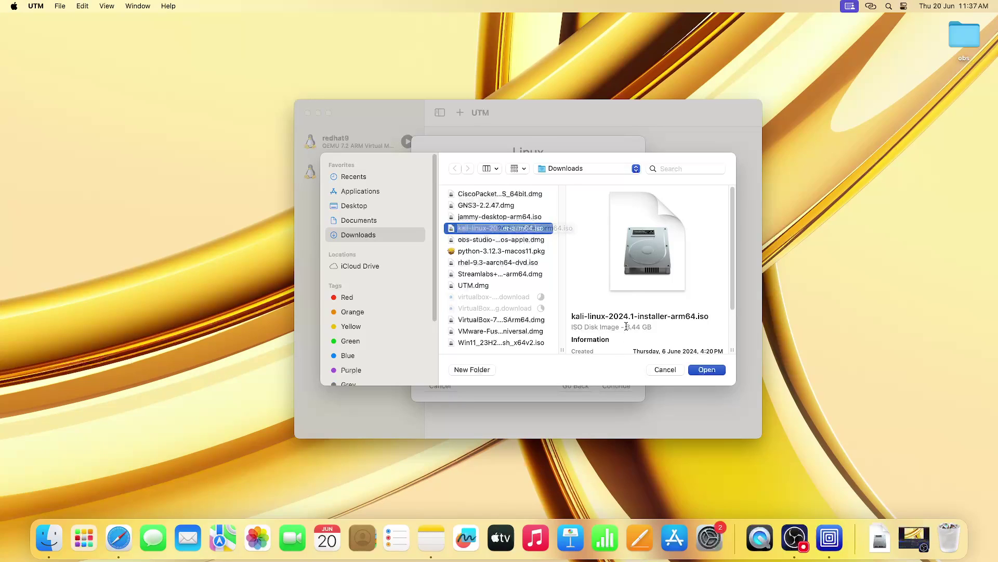
{"action": "left_click", "coordinate": [712, 371]}
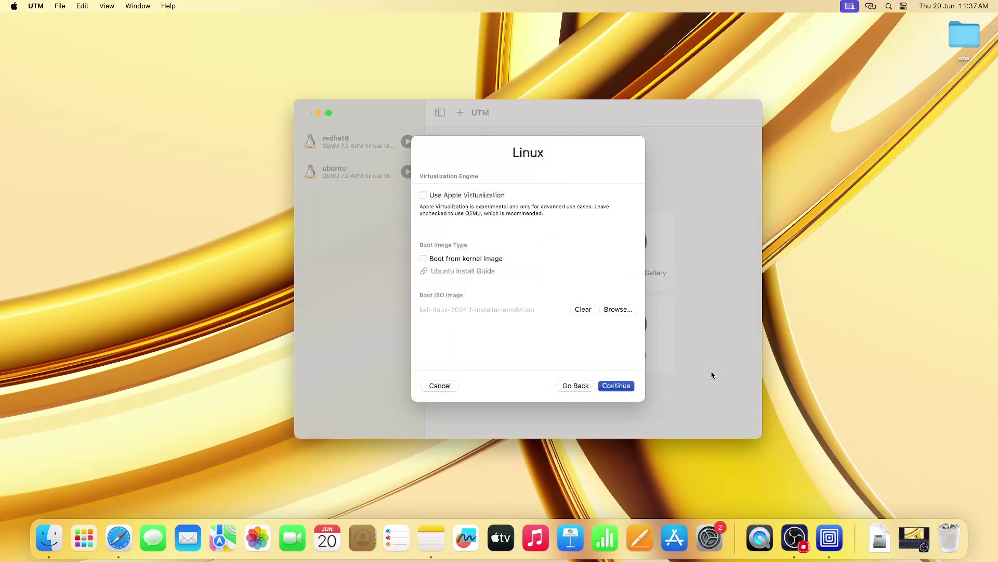
{"action": "left_click", "coordinate": [615, 386]}
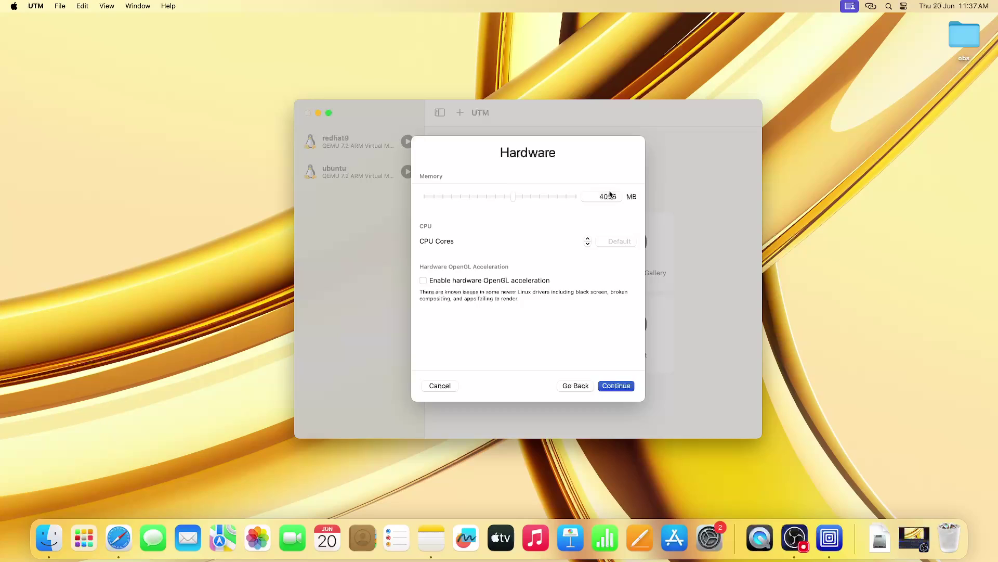
Set the virtual machine's CPU cores to 4 and continue to the storage settings.
{"action": "left_click", "coordinate": [612, 241]}
{"action": "type", "text": "4"}
{"action": "left_click", "coordinate": [612, 387]}
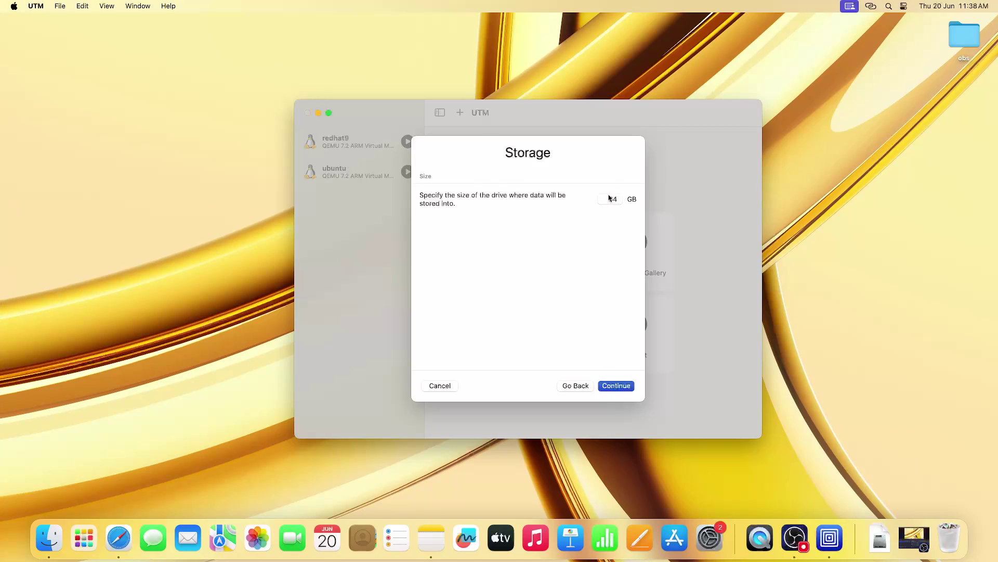
Set the drive size to 34 GB and save the virtual machine without a shared directory.
{"action": "left_click", "coordinate": [611, 198]}
{"action": "key", "text": "BackSpace"}
{"action": "left_click", "coordinate": [568, 238]}
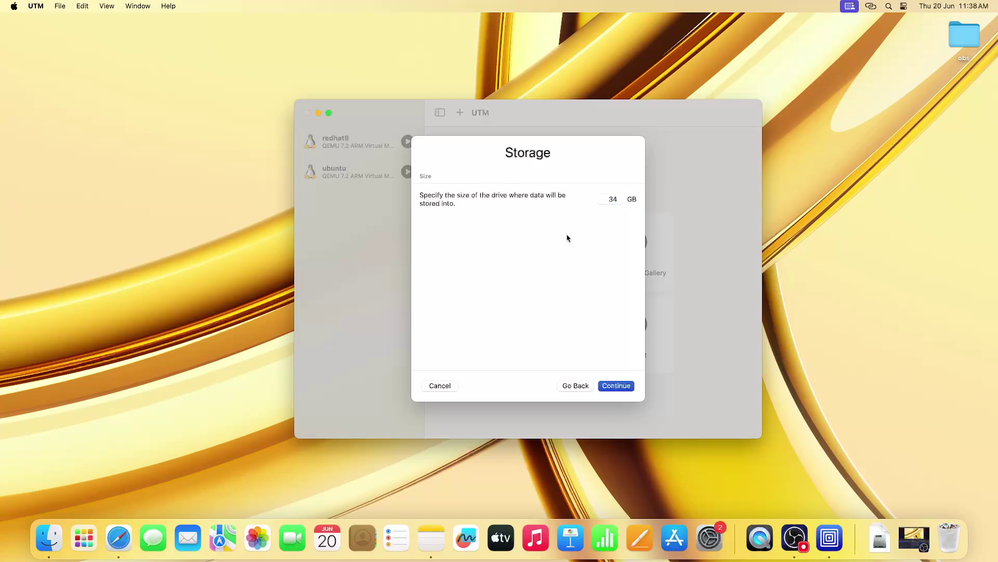
{"action": "left_click", "coordinate": [616, 386]}
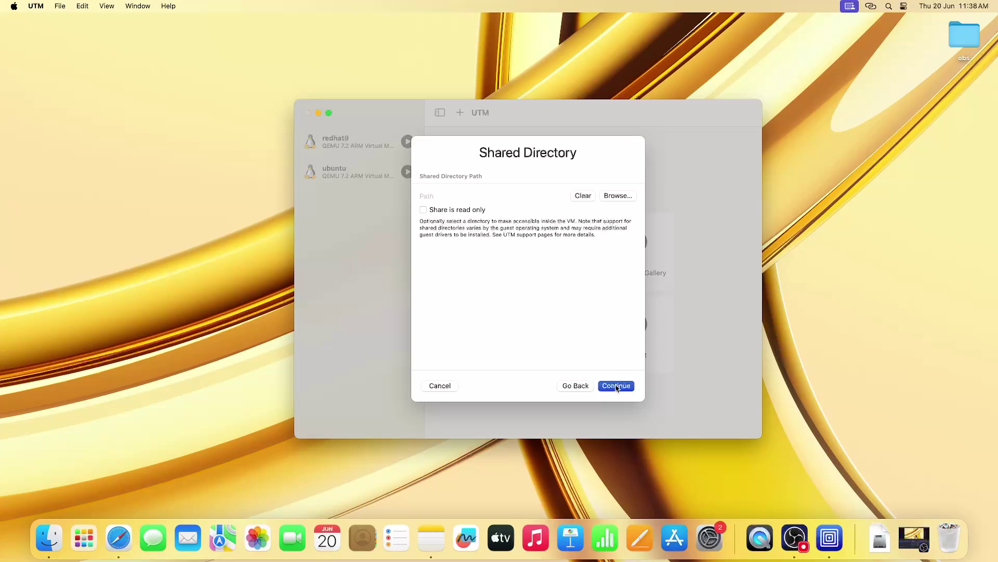
{"action": "left_click", "coordinate": [617, 386]}
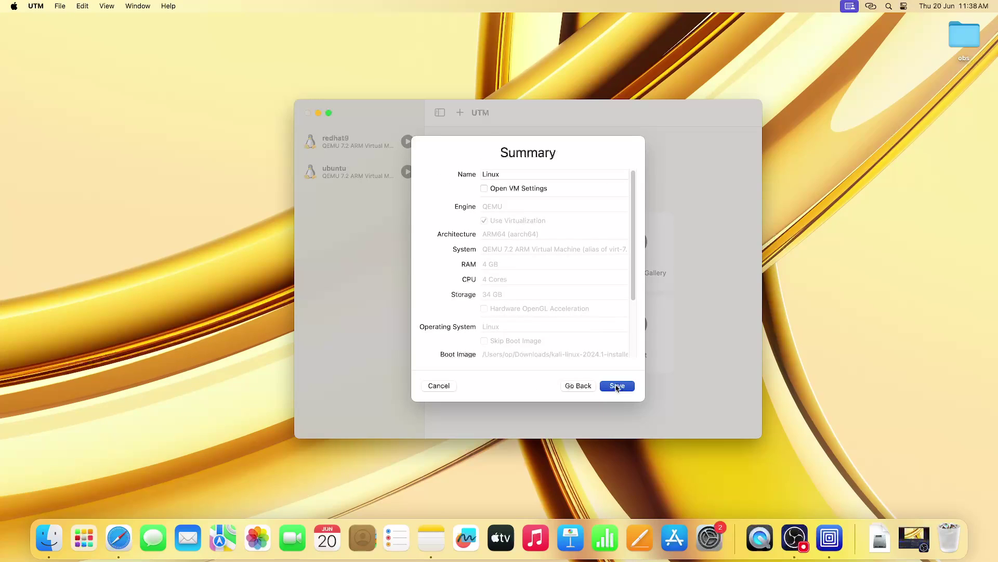
{"action": "left_click", "coordinate": [617, 385]}
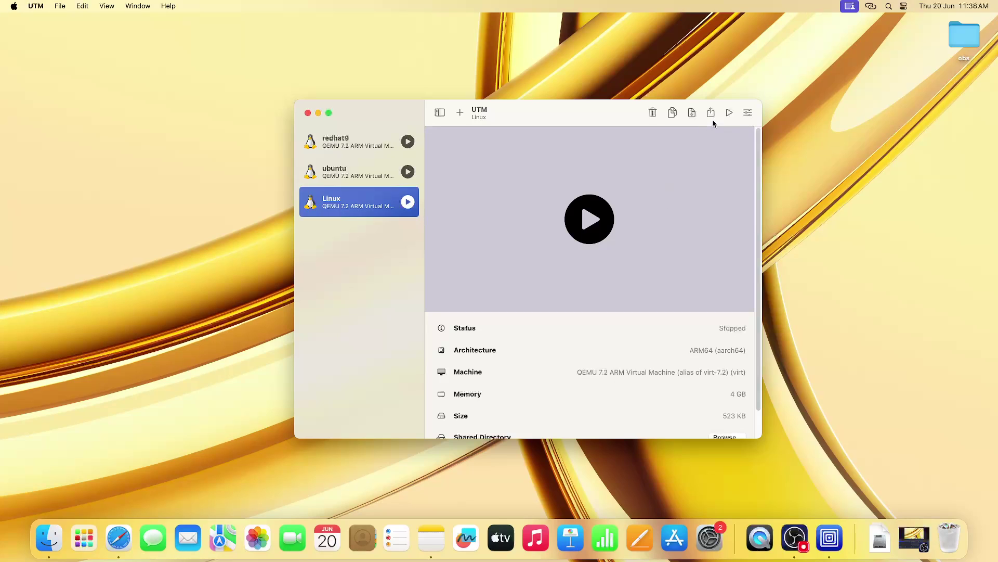
Add a Serial device to the Linux virtual machine and save its settings.
{"action": "left_click", "coordinate": [748, 113]}
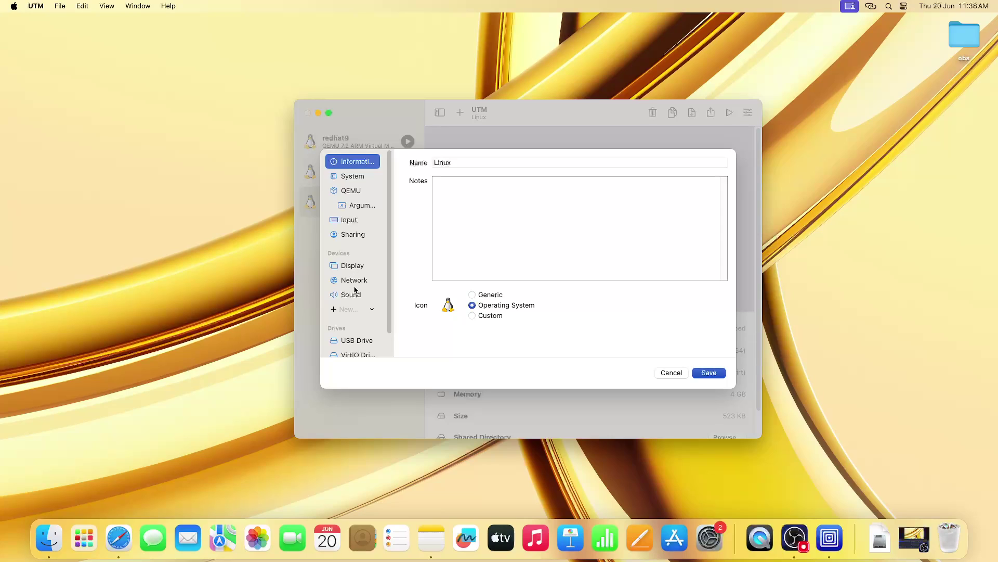
{"action": "left_click", "coordinate": [358, 309]}
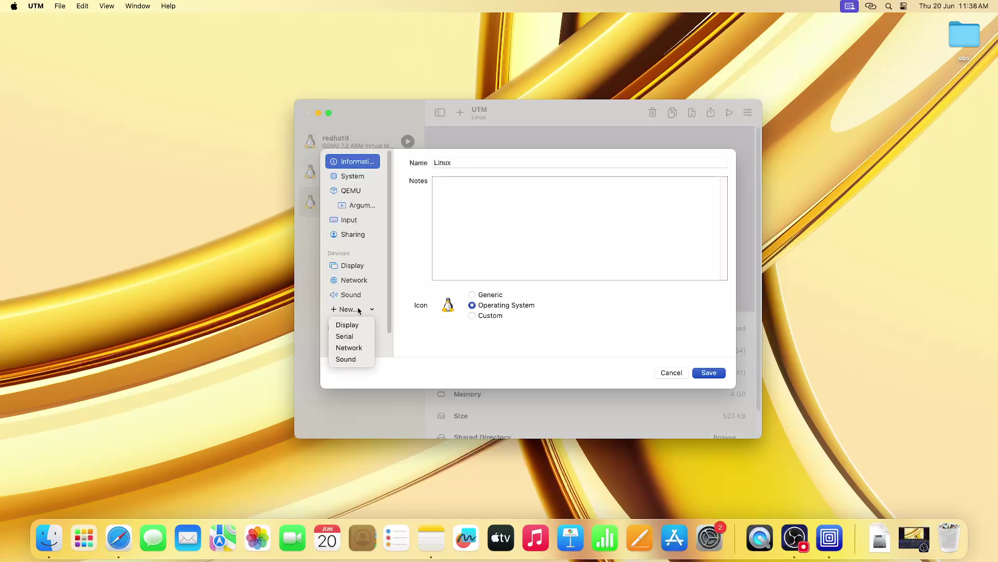
{"action": "left_click", "coordinate": [359, 337]}
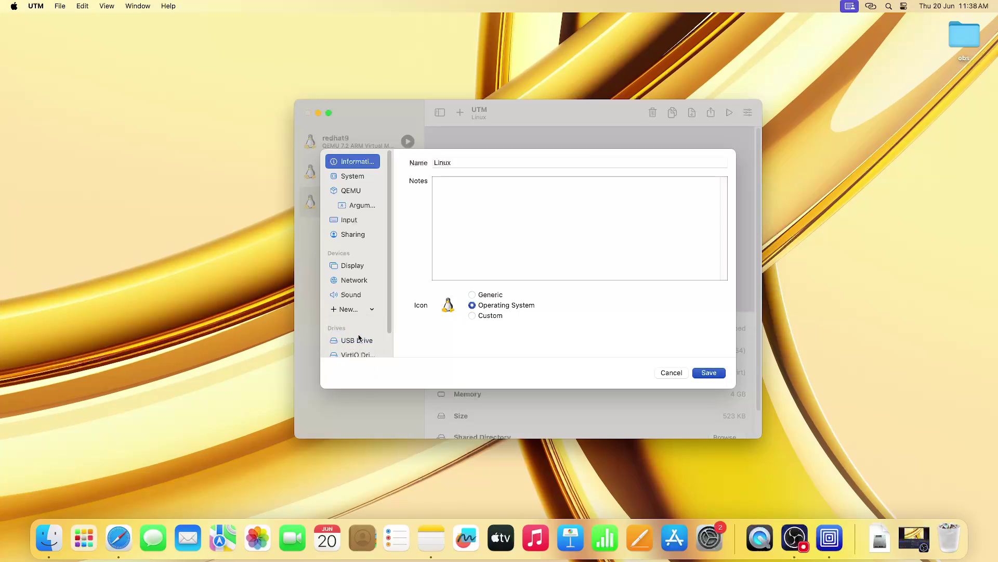
{"action": "left_click", "coordinate": [710, 372]}
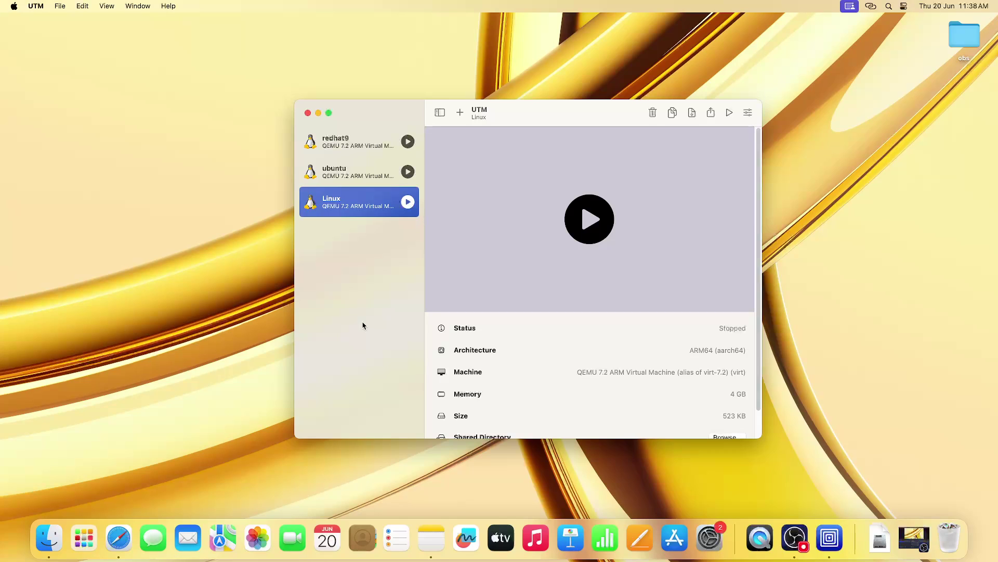
Start the Linux virtual machine and arrange its display and terminal windows side by side, with the main UTM window minimized.
{"action": "left_click", "coordinate": [595, 216]}
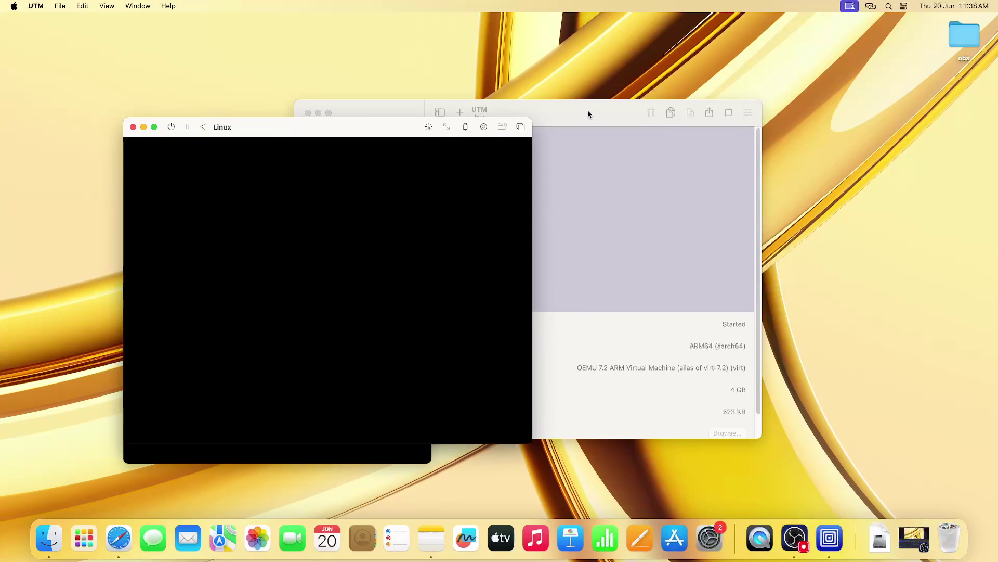
{"action": "left_click", "coordinate": [589, 114]}
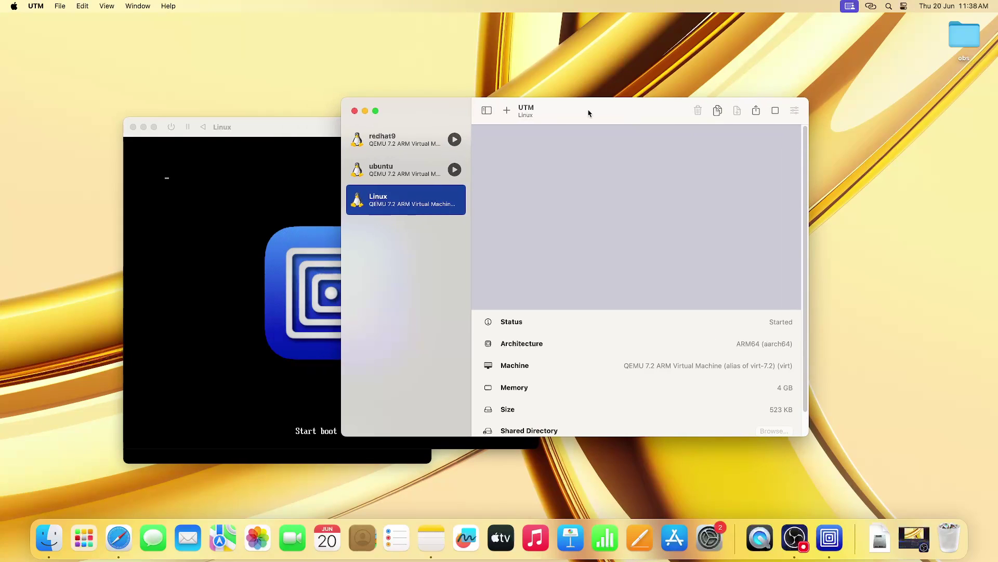
{"action": "left_click", "coordinate": [365, 111]}
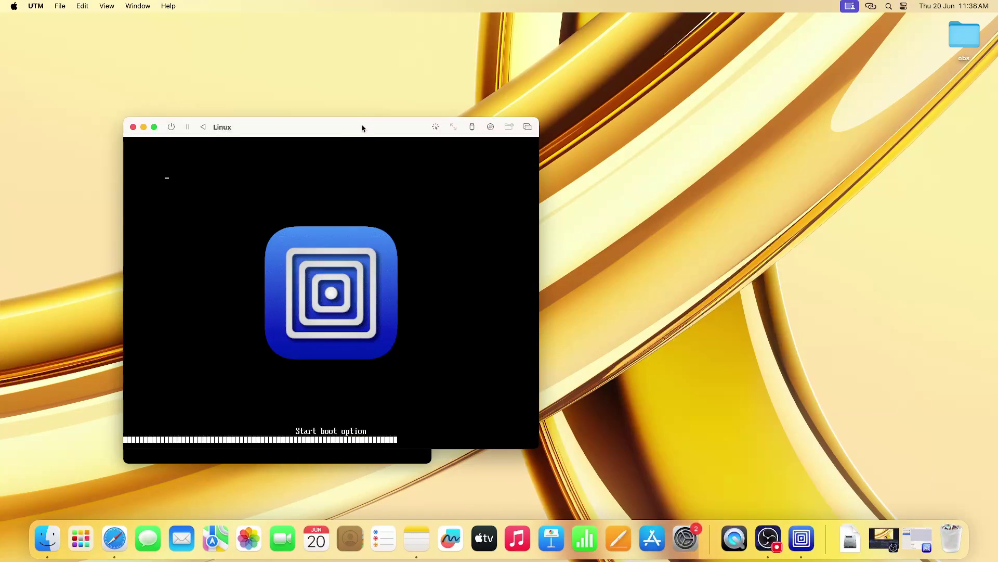
{"action": "left_click_drag", "start_coordinate": [362, 128], "coordinate": [695, 99]}
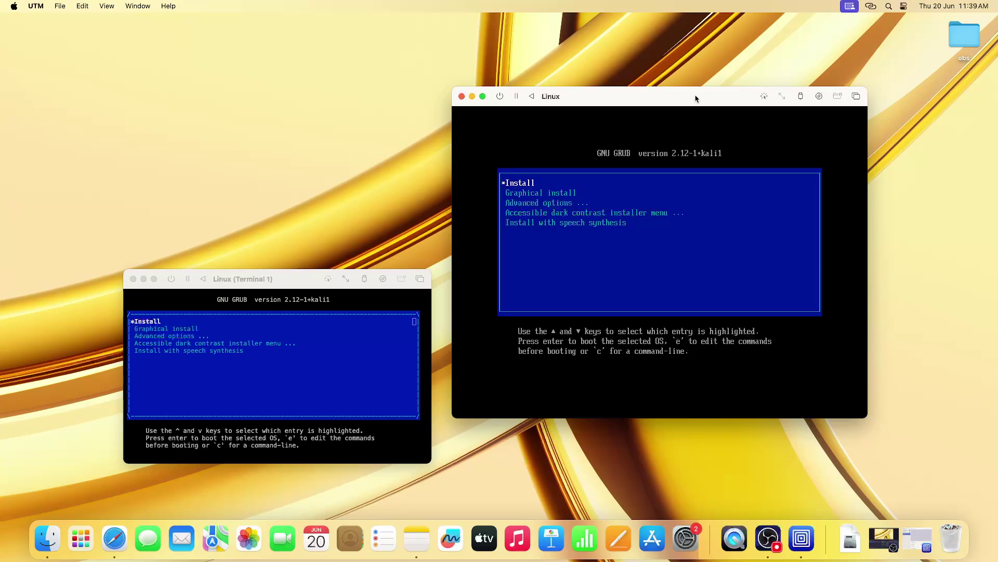
{"action": "left_click_drag", "start_coordinate": [250, 286], "coordinate": [250, 260]}
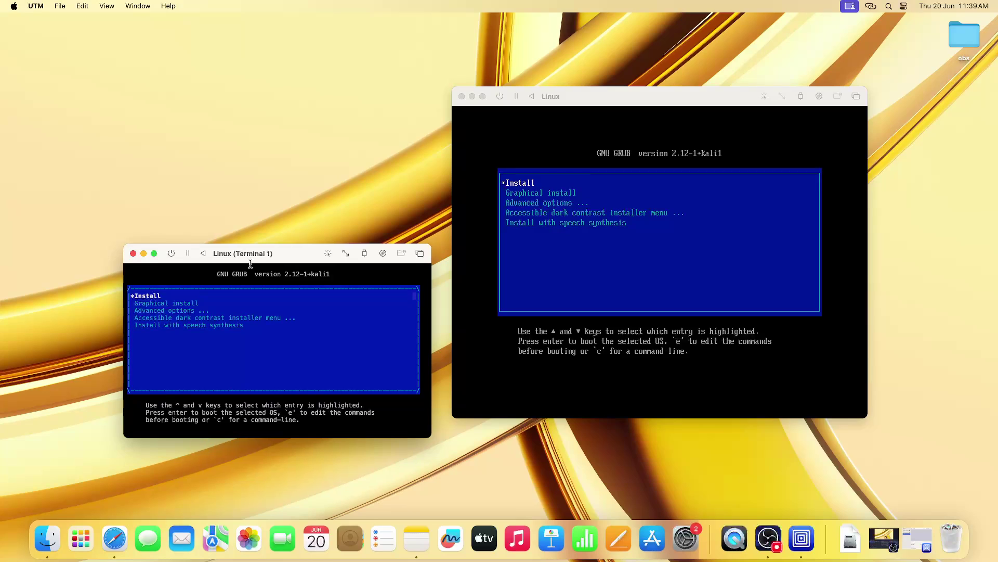
Boot the Kali Graphical install option and choose English as the installation language.
{"action": "key", "text": "Down"}
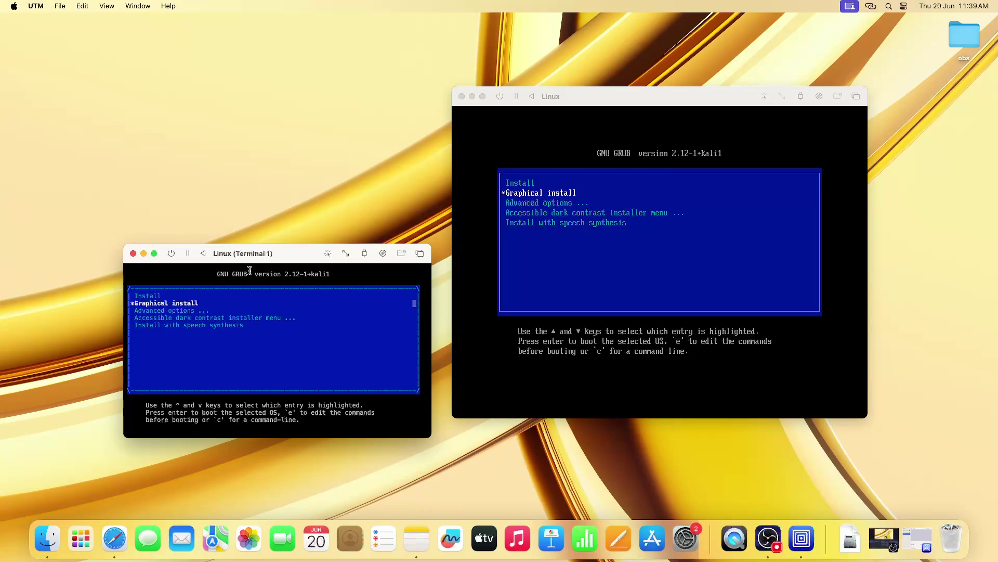
{"action": "key", "text": "Return"}
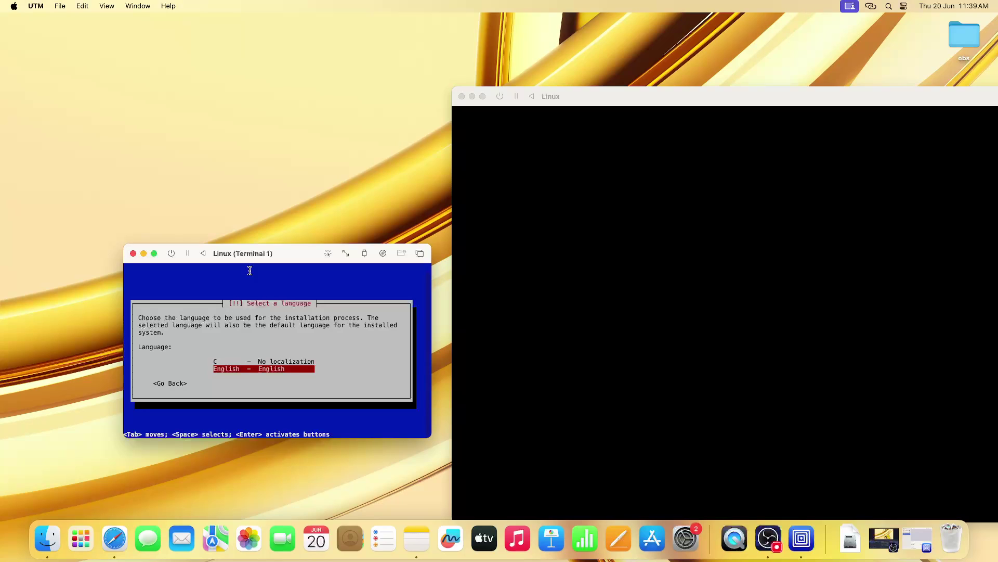
{"action": "key", "text": "Return"}
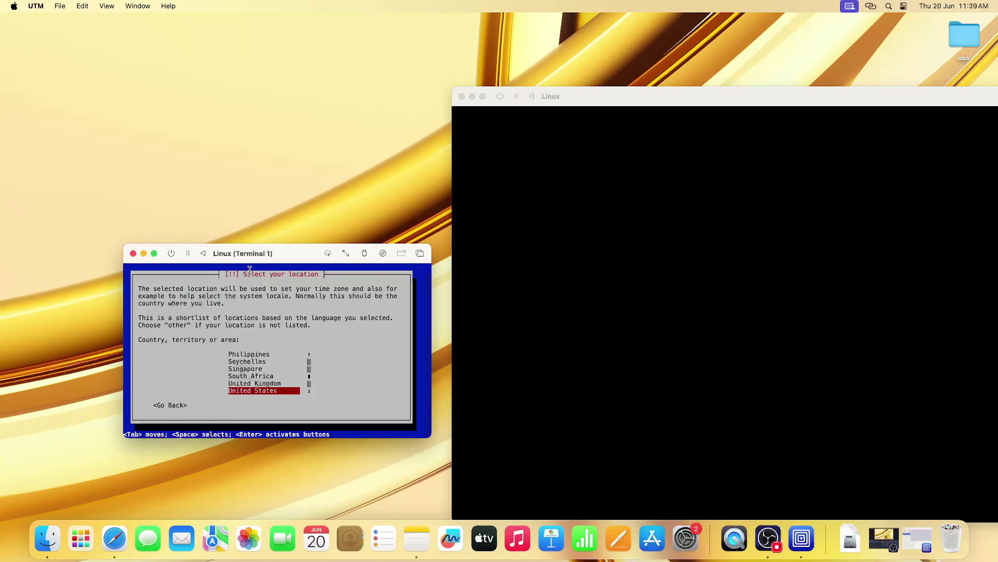
Choose India as the installation location and American English as the keymap.
{"action": "key", "text": "Up"}
{"action": "key", "text": "Up"}
{"action": "key", "text": "Up"}
{"action": "key", "text": "Up"}
{"action": "key", "text": "Up"}
{"action": "key", "text": "Up"}
{"action": "key", "text": "Up"}
{"action": "key", "text": "Up"}
{"action": "key", "text": "Up"}
{"action": "key", "text": "Up"}
{"action": "key", "text": "Up"}
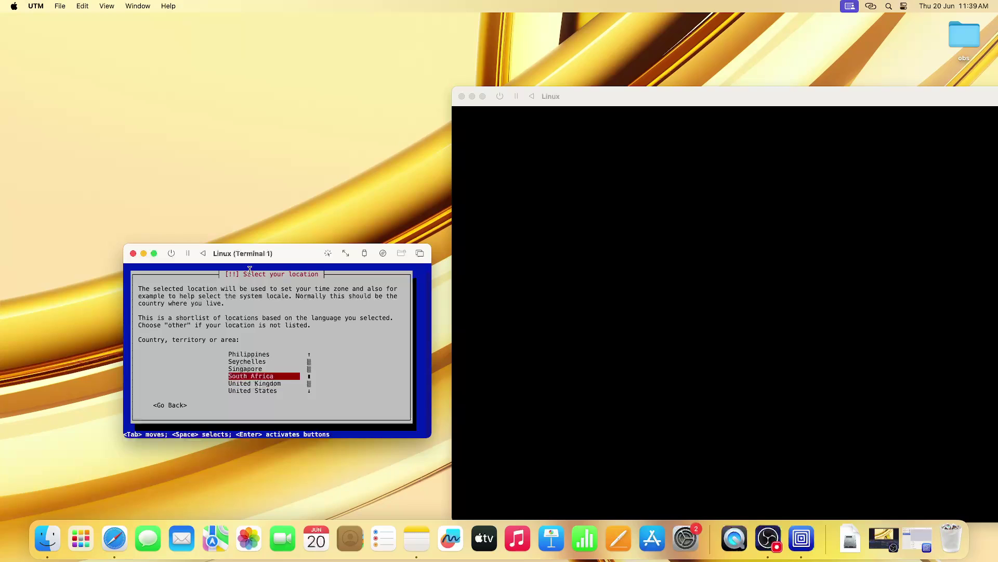
{"action": "key", "text": "Down"}
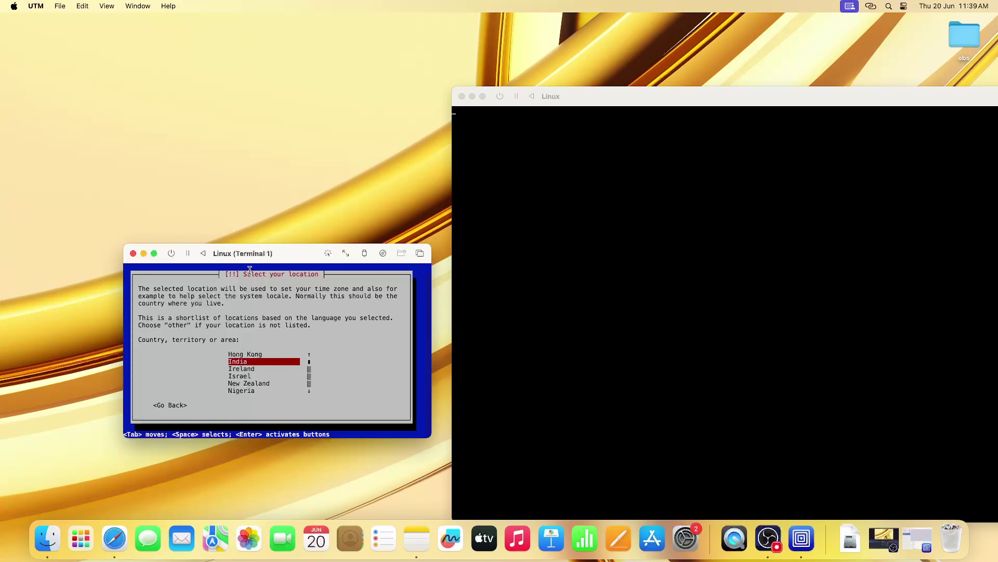
{"action": "key", "text": "Return"}
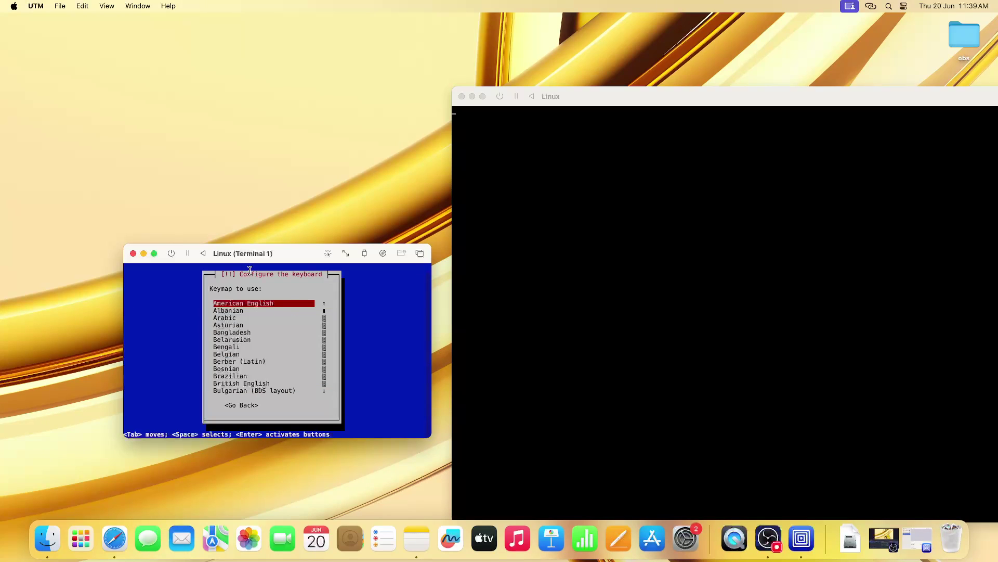
{"action": "key", "text": "Return"}
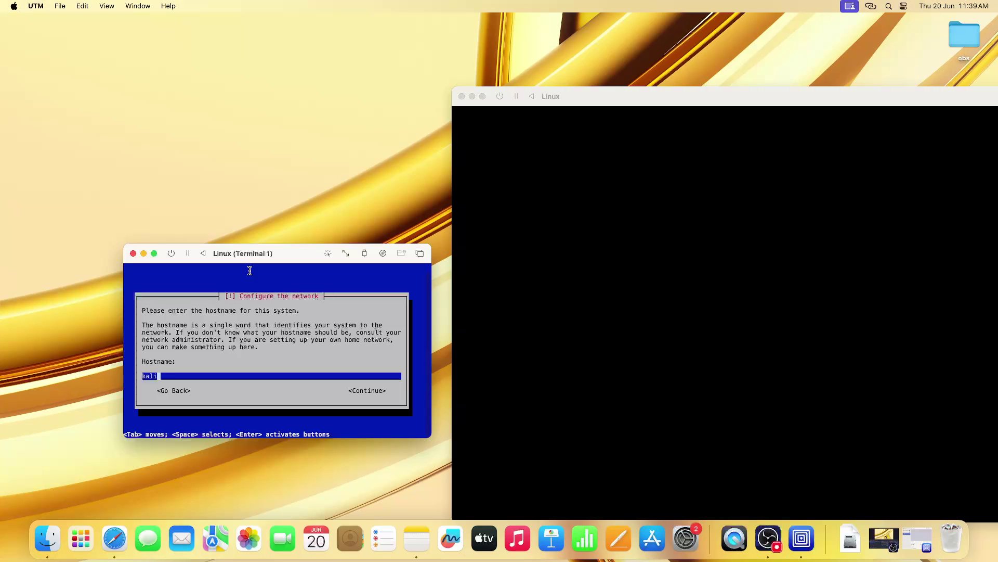
Accept the hostname kali and leave the domain name empty.
{"action": "key", "text": "Tab"}
{"action": "key", "text": "Return"}
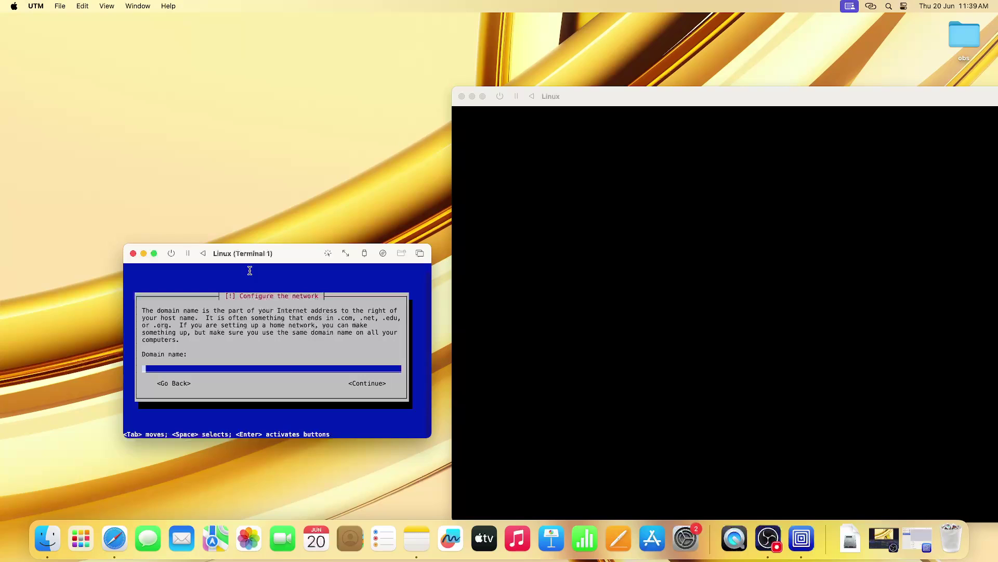
{"action": "key", "text": "Tab"}
{"action": "key", "text": "Return"}
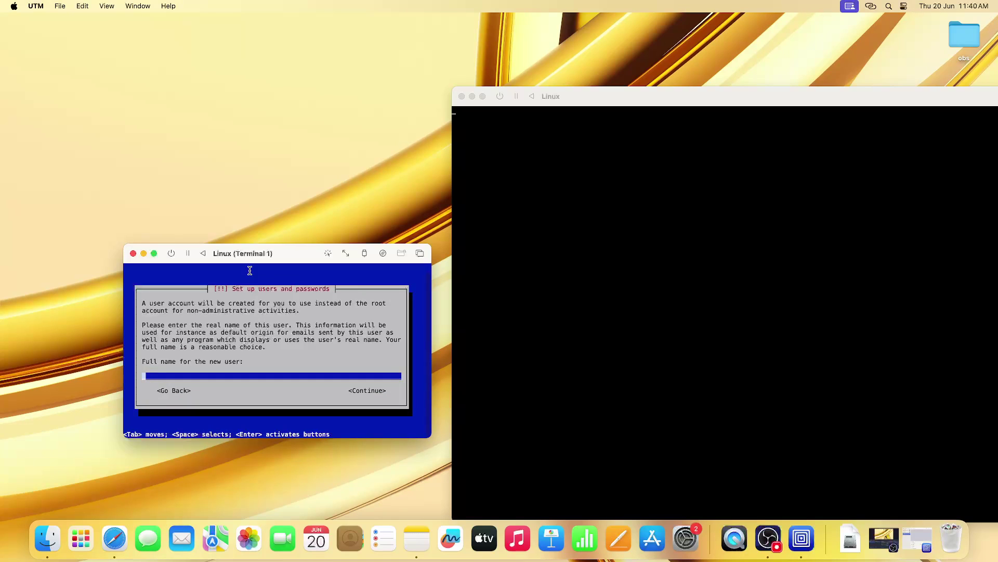
Enter the new user's full name and accept the suggested username for the account.
{"action": "type", "text": "satish"}
{"action": "key", "text": "Tab"}
{"action": "key", "text": "Return"}
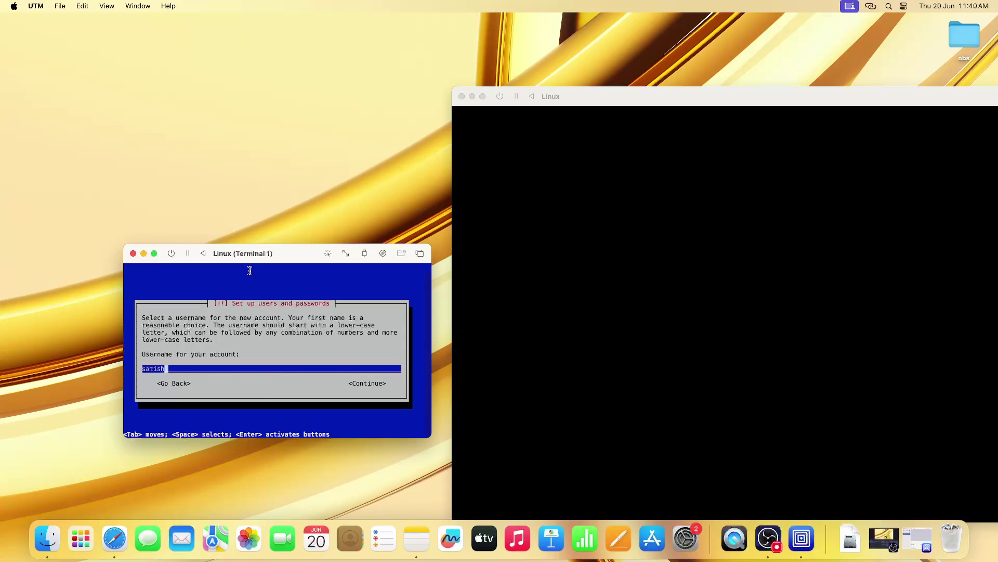
{"action": "key", "text": "Tab"}
{"action": "key", "text": "Return"}
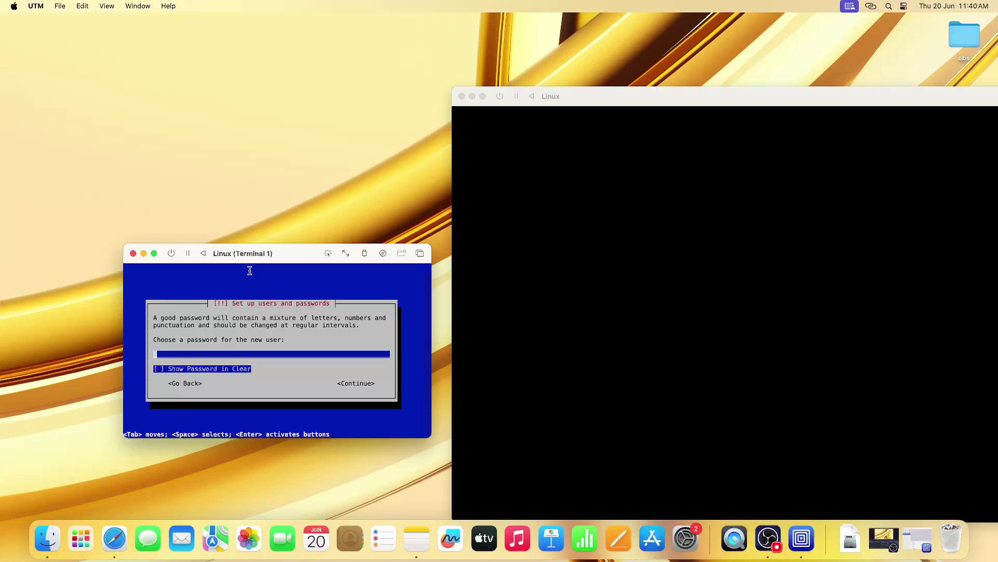
Enter the new user's account password and re-enter it to verify.
{"action": "type", "text": "******"}
{"action": "key", "text": "Return"}
{"action": "key", "text": "Return"}
{"action": "type", "text": "*****"}
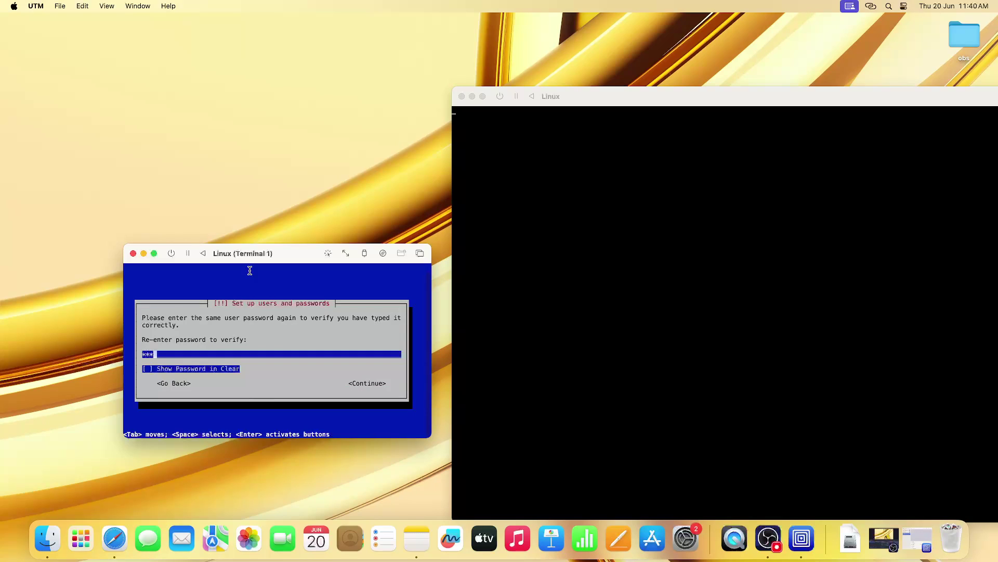
{"action": "type", "text": "*"}
{"action": "key", "text": "Tab"}
{"action": "key", "text": "Tab"}
{"action": "key", "text": "Return"}
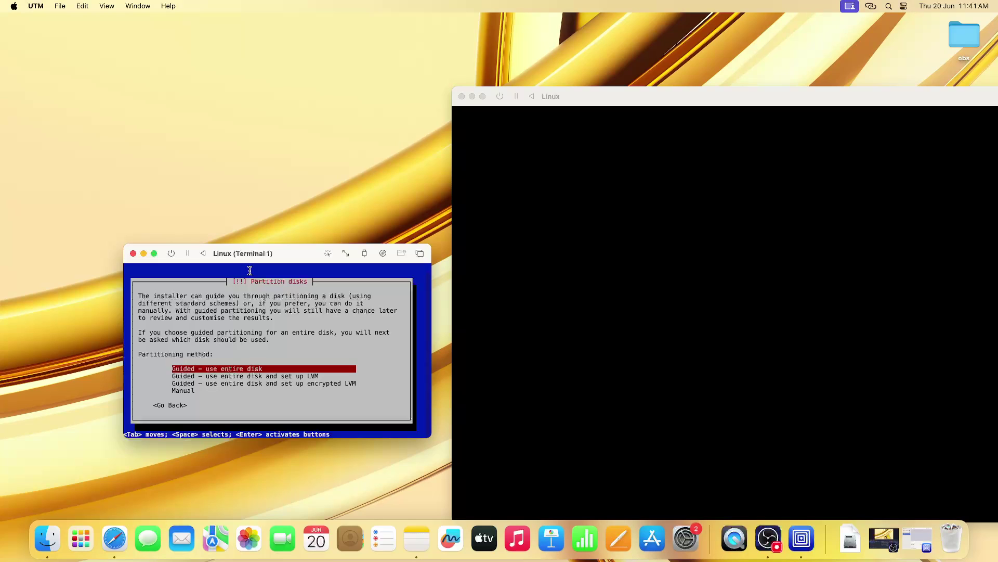
Partition the entire Virtual disk 1 (vda) with guided partitioning and all files in one partition, writing the changes to disk.
{"action": "key", "text": "Return"}
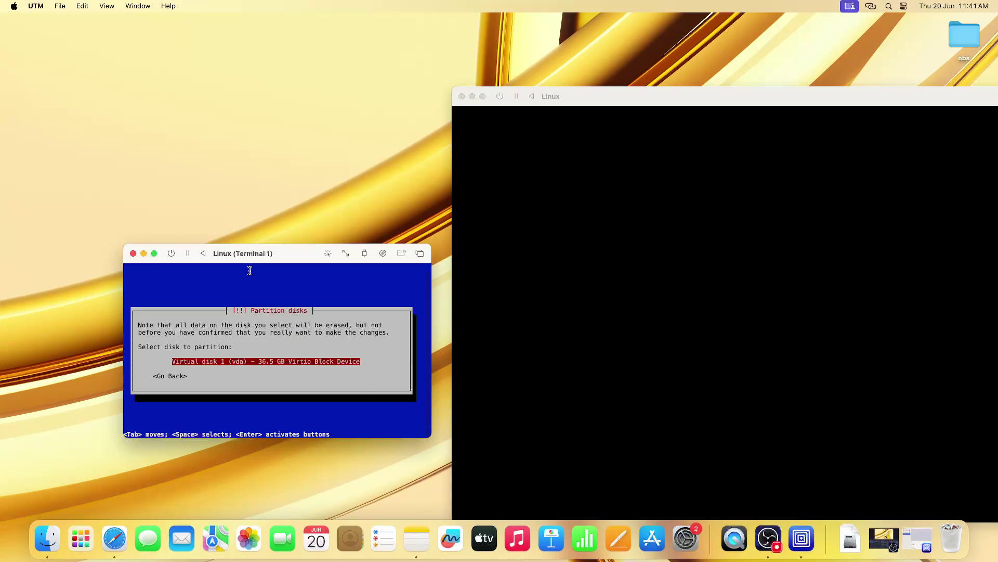
{"action": "key", "text": "Return"}
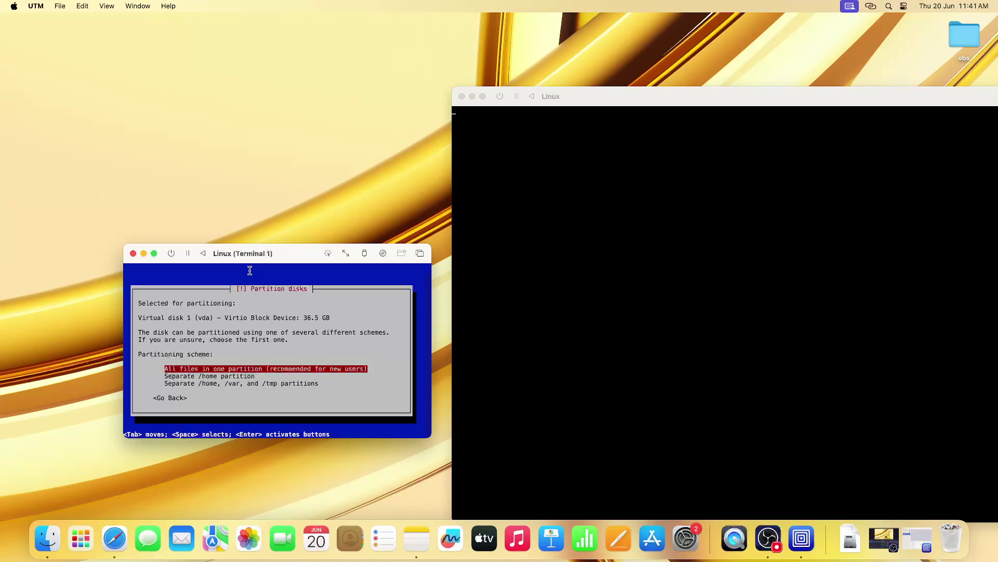
{"action": "key", "text": "Return"}
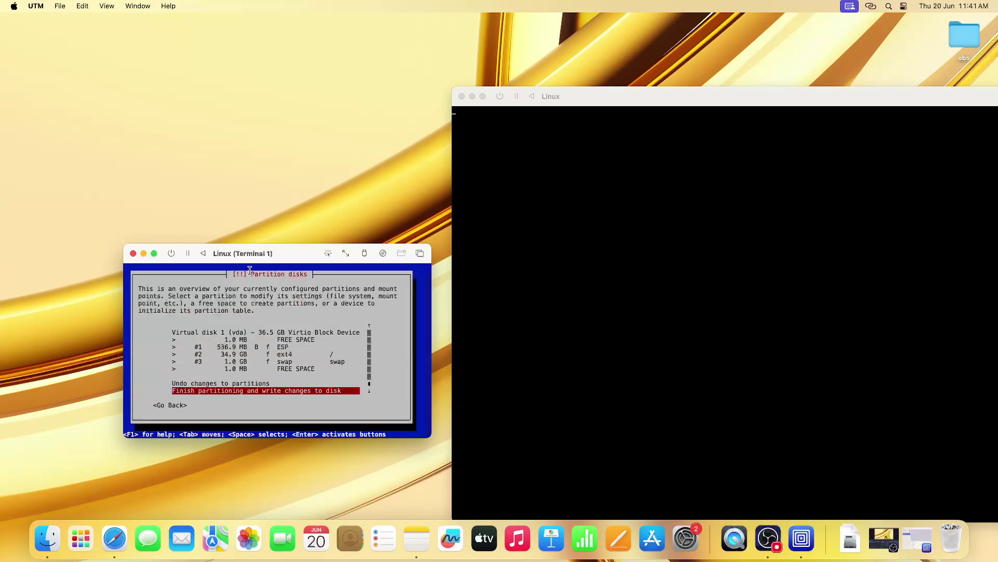
{"action": "key", "text": "Return"}
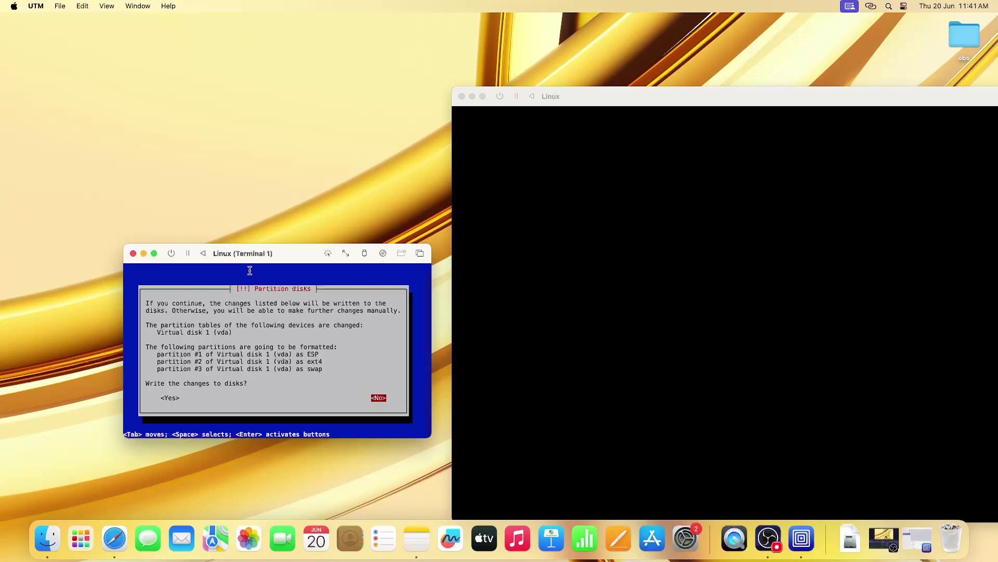
{"action": "key", "text": "Tab"}
{"action": "key", "text": "Return"}
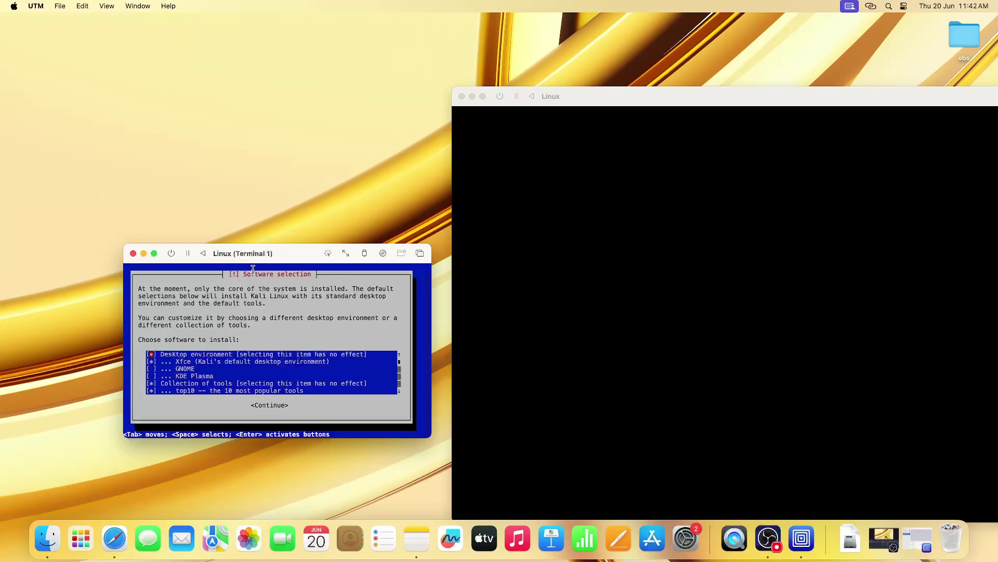
Install the default software selection with the Xfce desktop environment and the default tool collection.
{"action": "key", "text": "Tab"}
{"action": "key", "text": "Return"}
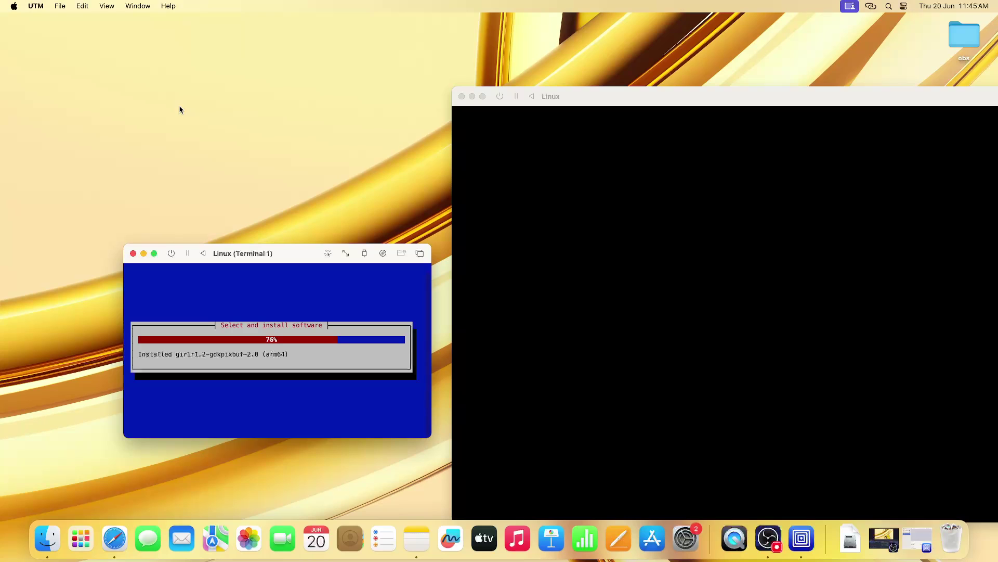
{"action": "left_click", "coordinate": [583, 100]}
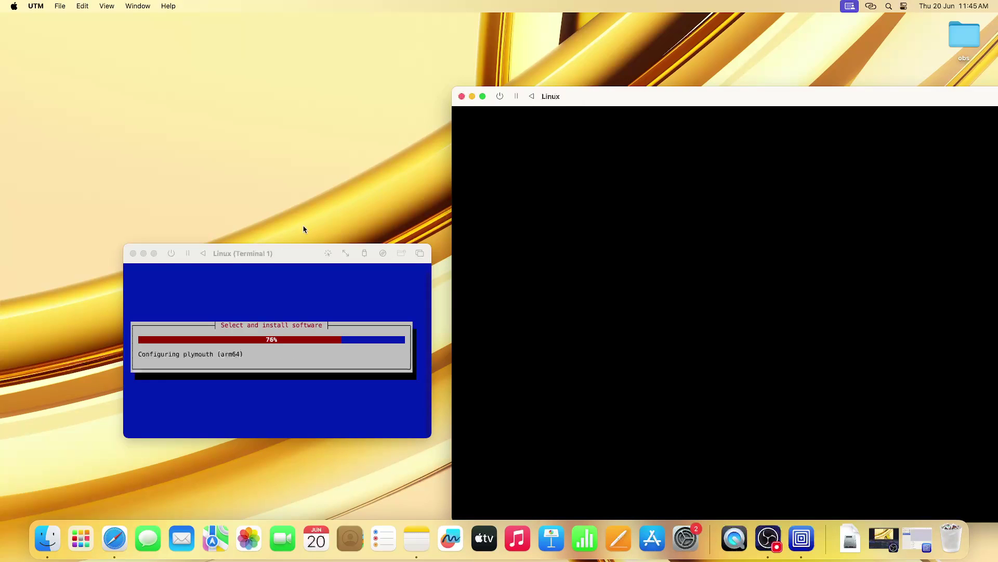
{"action": "left_click", "coordinate": [294, 253]}
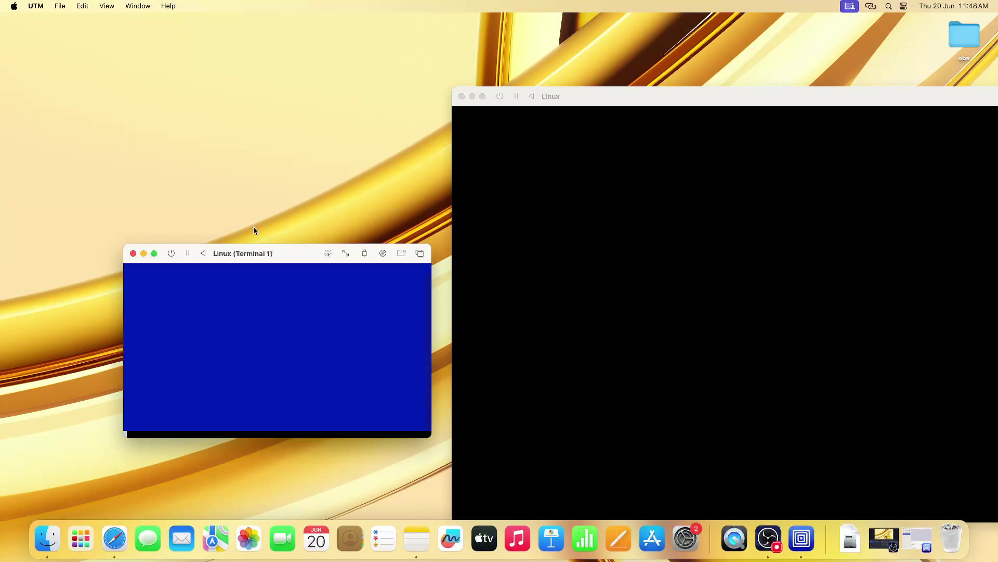
{"action": "left_click_drag", "start_coordinate": [276, 253], "coordinate": [256, 221]}
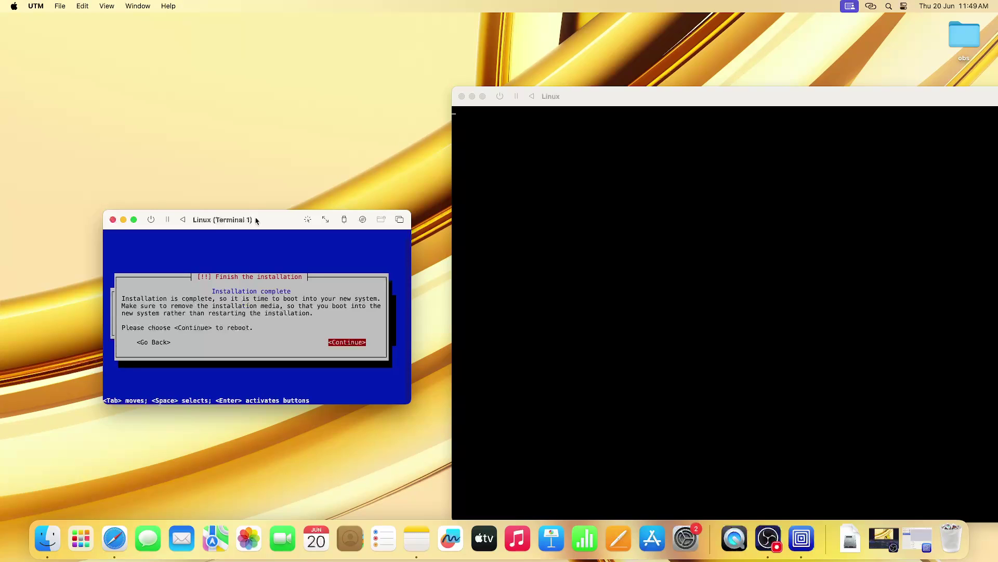
Finish the installation with a reboot, and shut down the Linux virtual machine by closing its terminal and display windows.
{"action": "key", "text": "Return"}
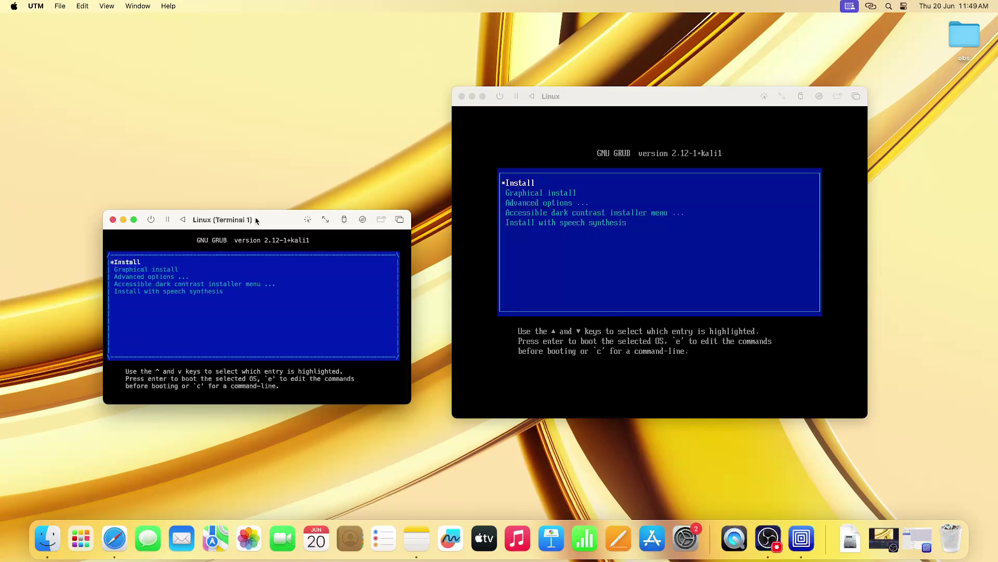
{"action": "left_click", "coordinate": [112, 219]}
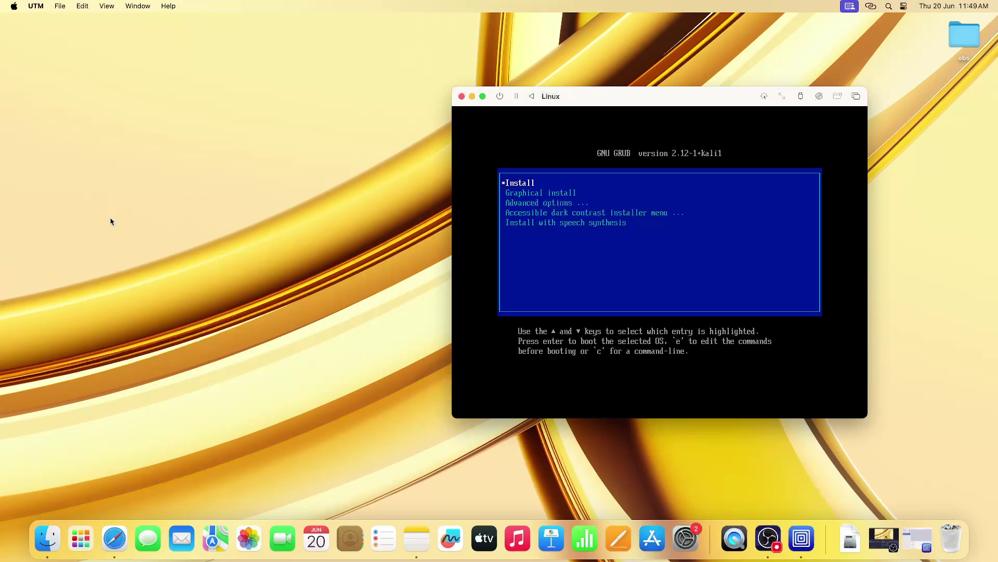
{"action": "left_click", "coordinate": [462, 98]}
{"action": "left_click", "coordinate": [667, 272]}
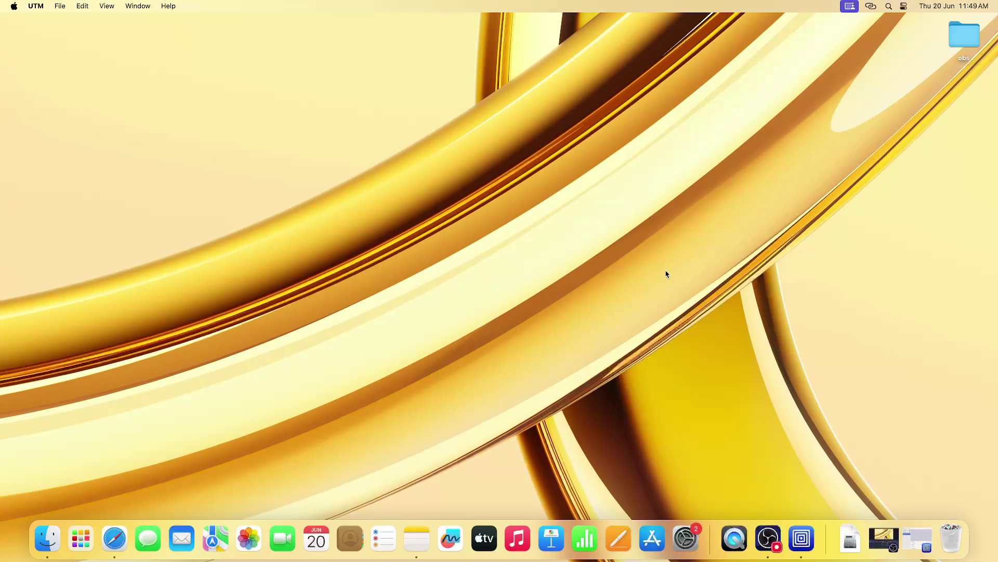
Clear the Kali installer ISO from the Linux virtual machine's CD/DVD drive.
{"action": "left_click", "coordinate": [801, 538]}
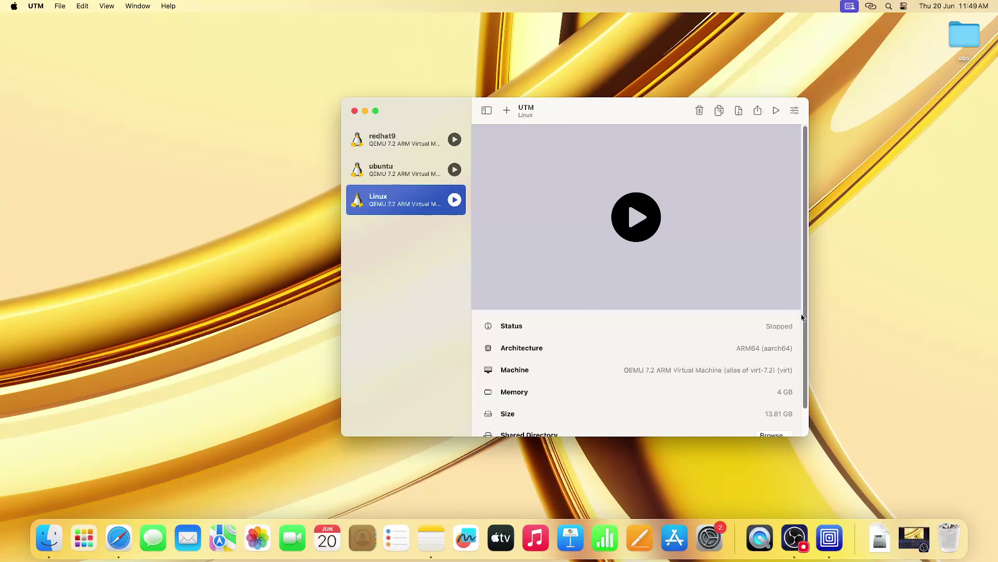
{"action": "scroll", "coordinate": [795, 357], "scroll_direction": "down", "scroll_amount": 2}
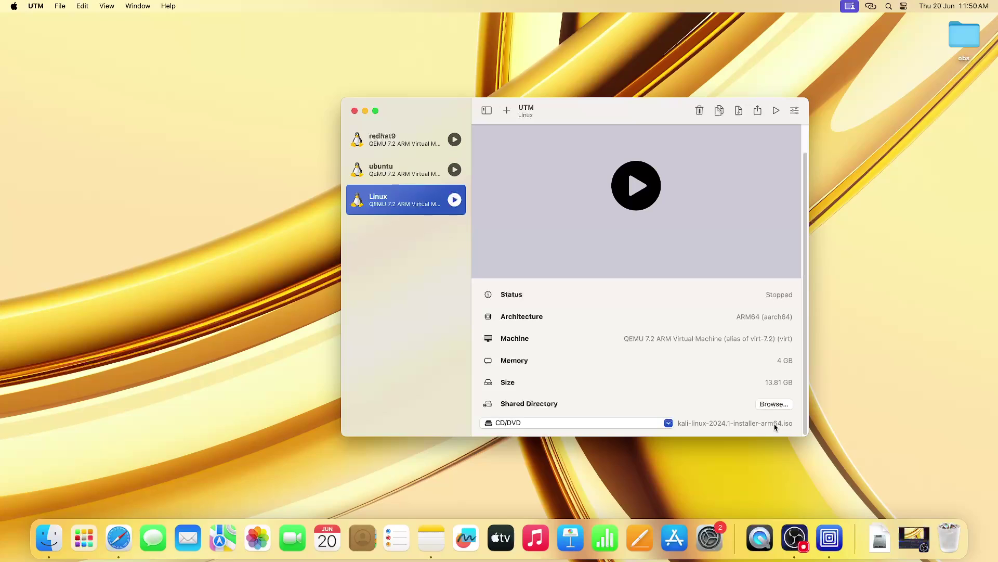
{"action": "left_click", "coordinate": [670, 423]}
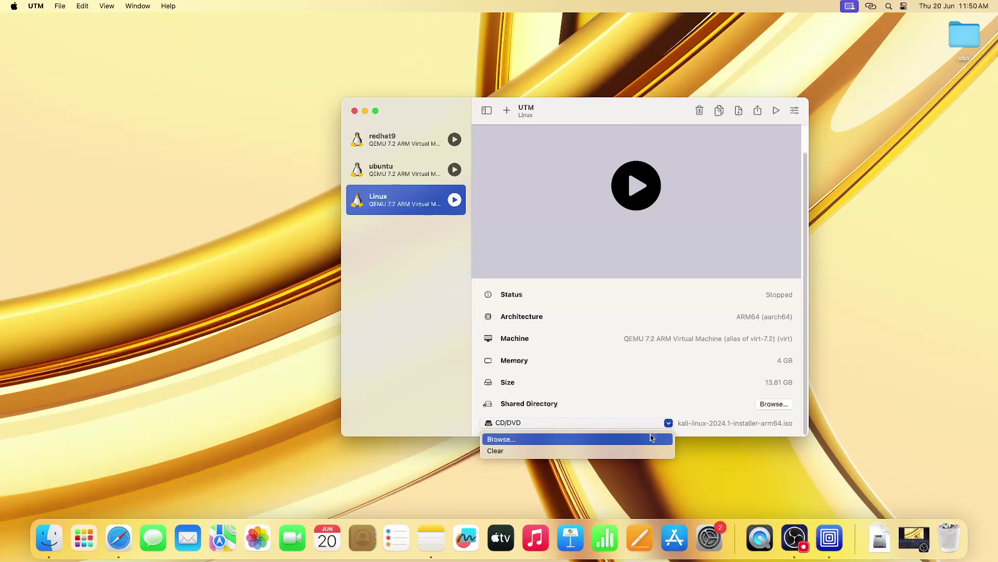
{"action": "left_click", "coordinate": [632, 451]}
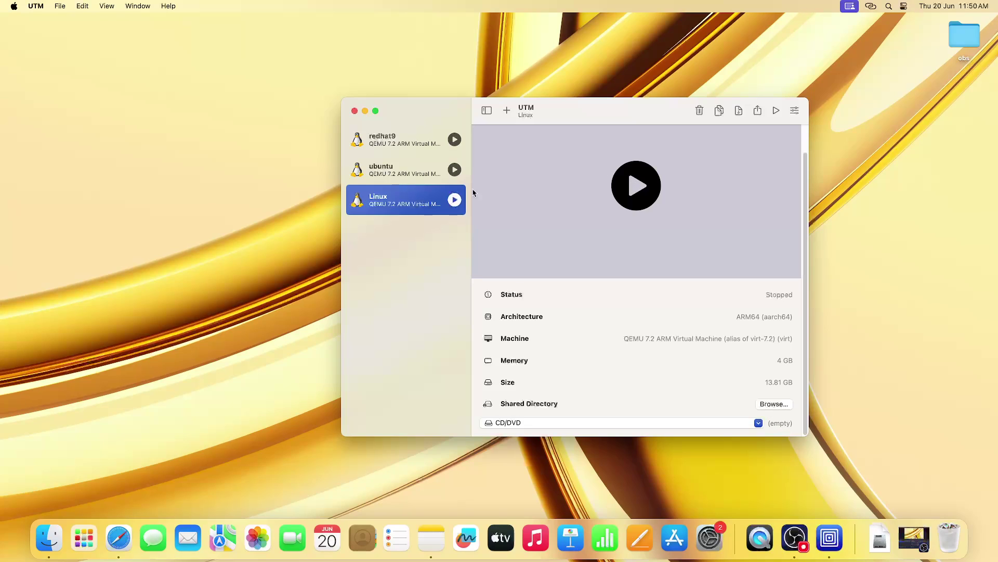
Rename the Linux virtual machine as "kali linux" and save its settings.
{"action": "right_click", "coordinate": [427, 198]}
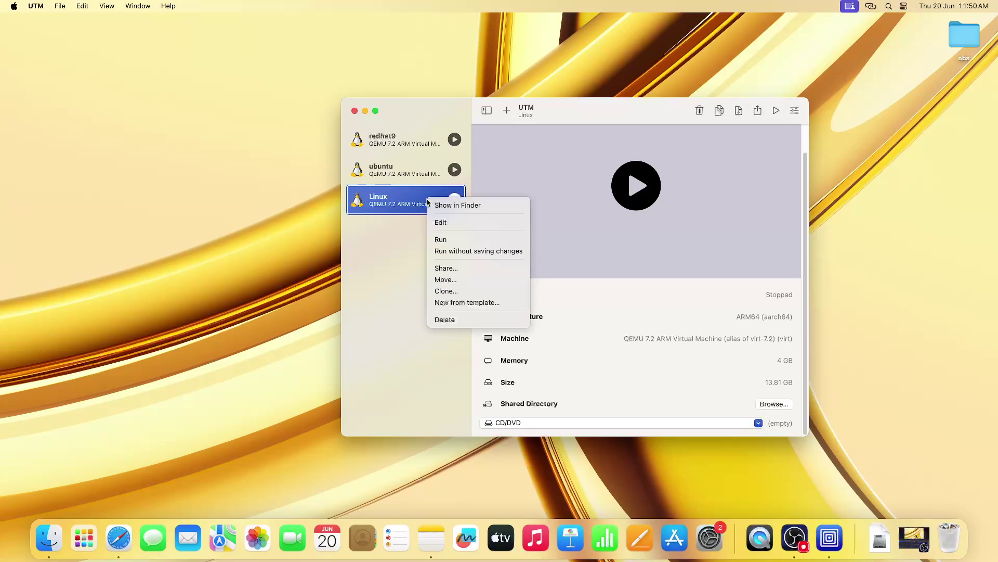
{"action": "left_click", "coordinate": [440, 223]}
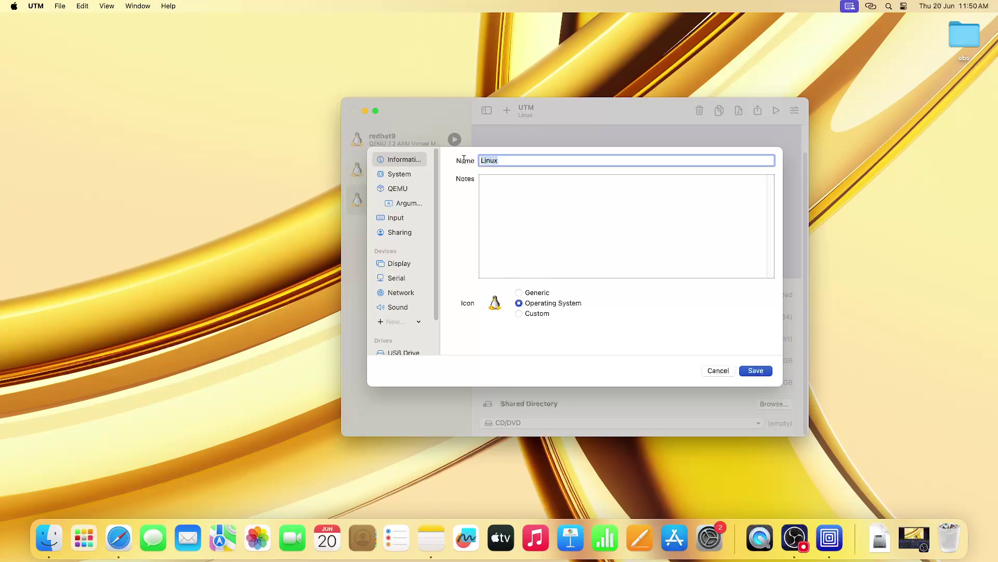
{"action": "type", "text": "kali linux"}
{"action": "left_click", "coordinate": [766, 373]}
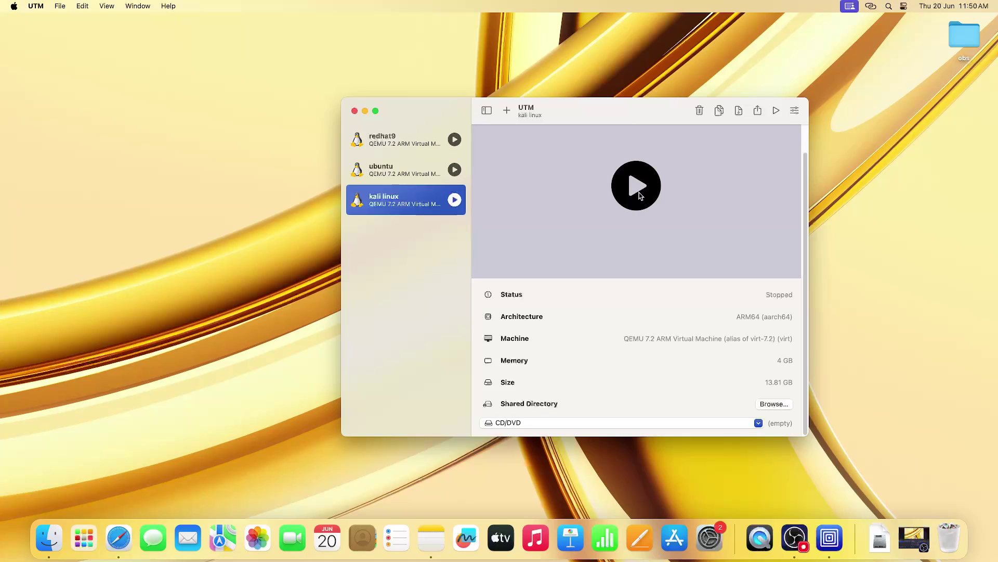
Start the kali linux virtual machine, close its terminal window and move the display window to the middle of the desktop.
{"action": "left_click", "coordinate": [637, 188]}
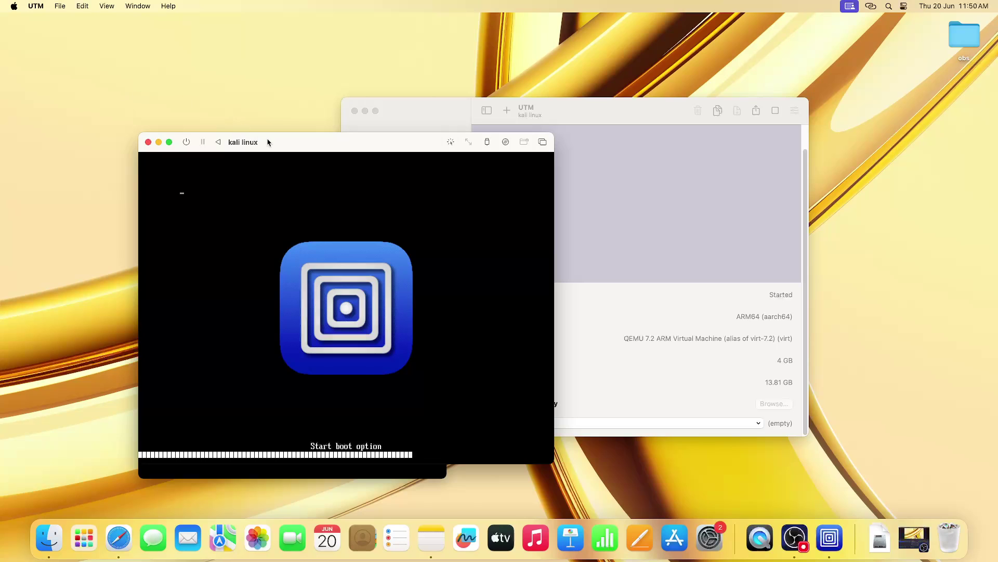
{"action": "left_click_drag", "start_coordinate": [267, 142], "coordinate": [469, 125]}
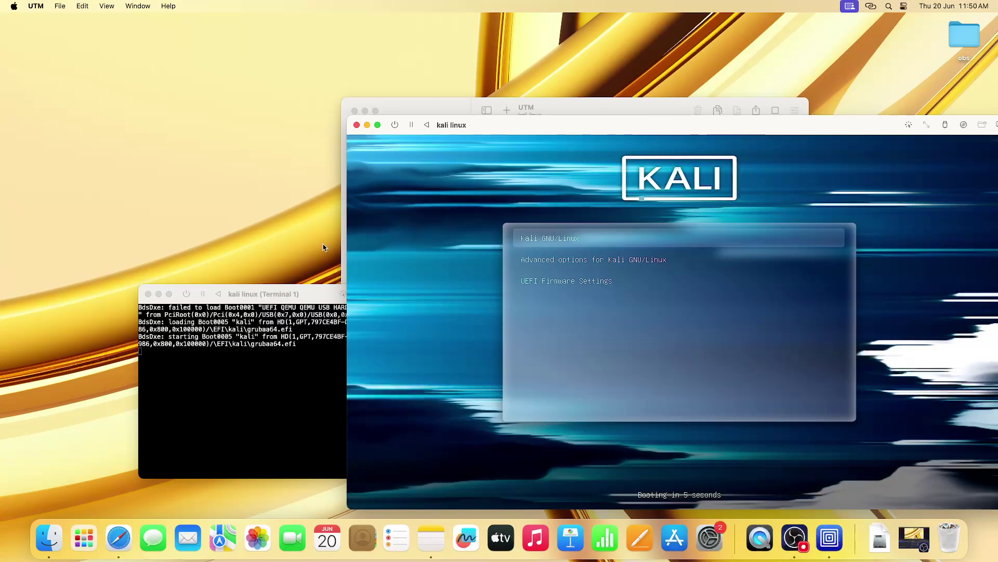
{"action": "left_click_drag", "start_coordinate": [301, 294], "coordinate": [215, 230]}
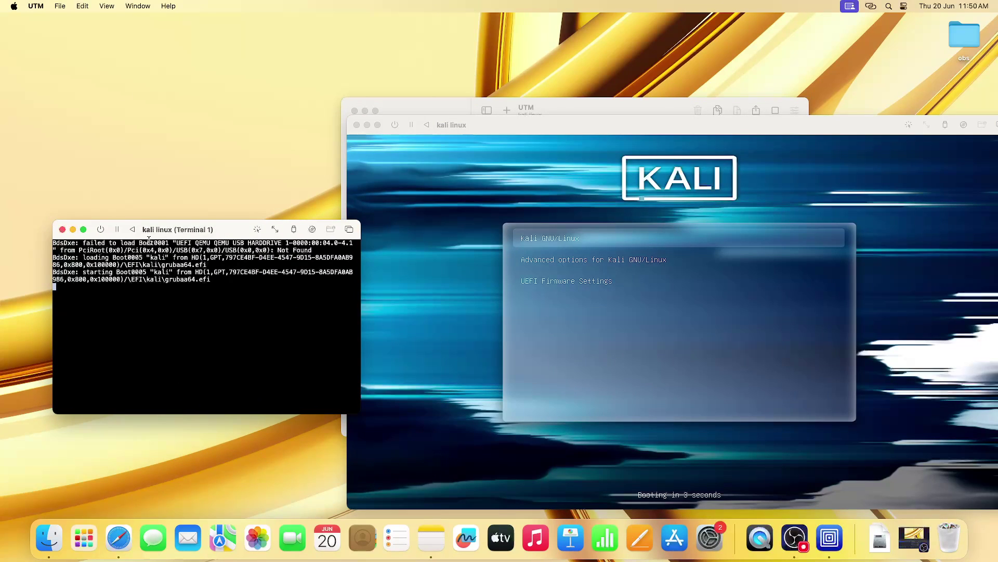
{"action": "left_click", "coordinate": [62, 230]}
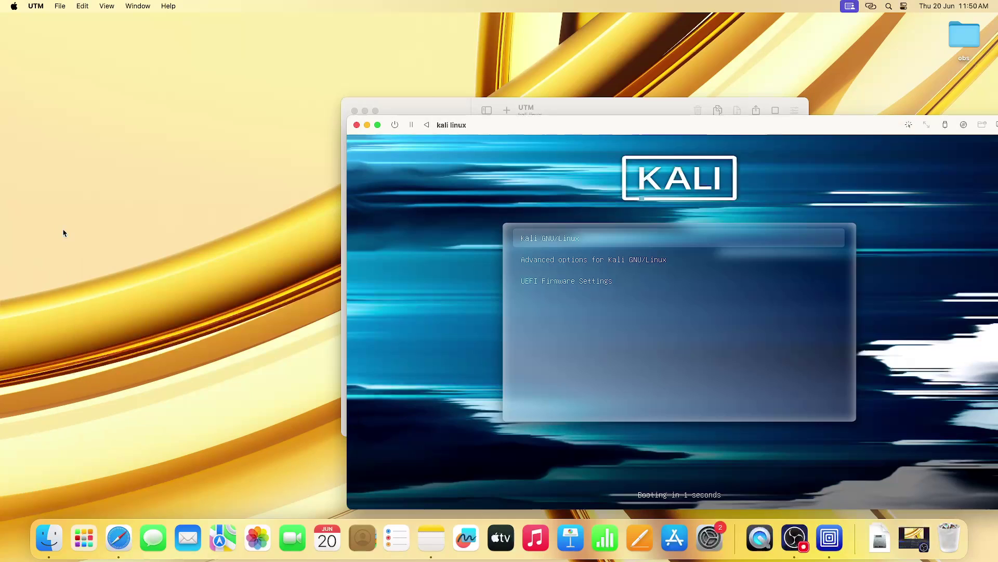
{"action": "left_click_drag", "start_coordinate": [514, 127], "coordinate": [318, 69]}
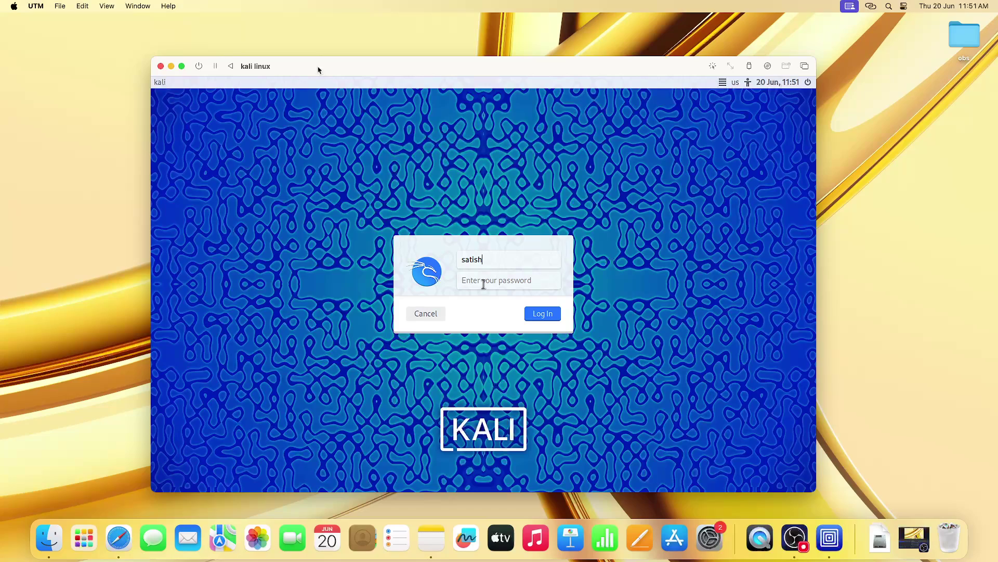
Log in to the Kali desktop by entering the user account's password.
{"action": "left_click", "coordinate": [483, 284]}
{"action": "type", "text": "••"}
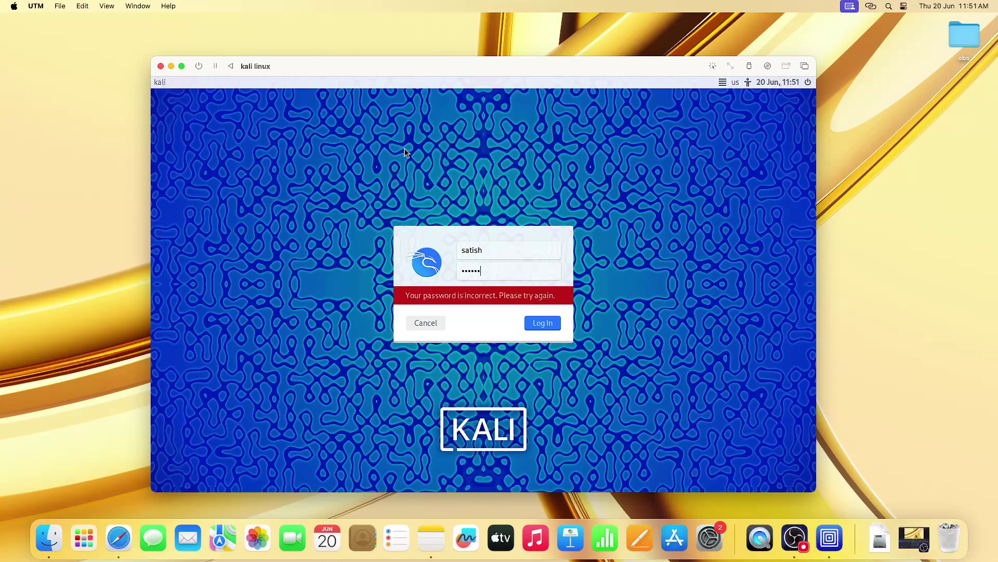
{"action": "left_click", "coordinate": [537, 322]}
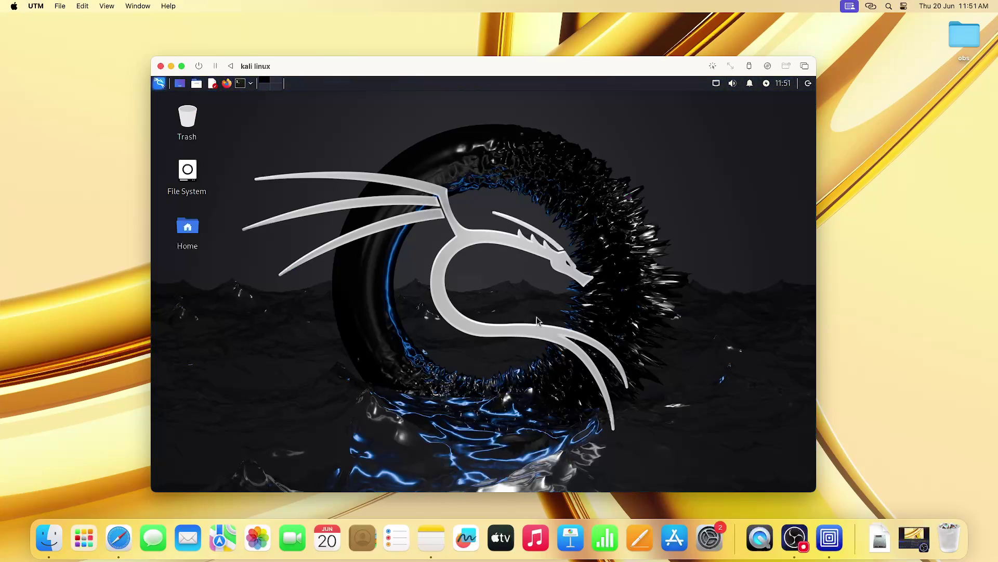
Change the desktop wallpaper to the teal background with the black Kali dragon.
{"action": "right_click", "coordinate": [368, 180]}
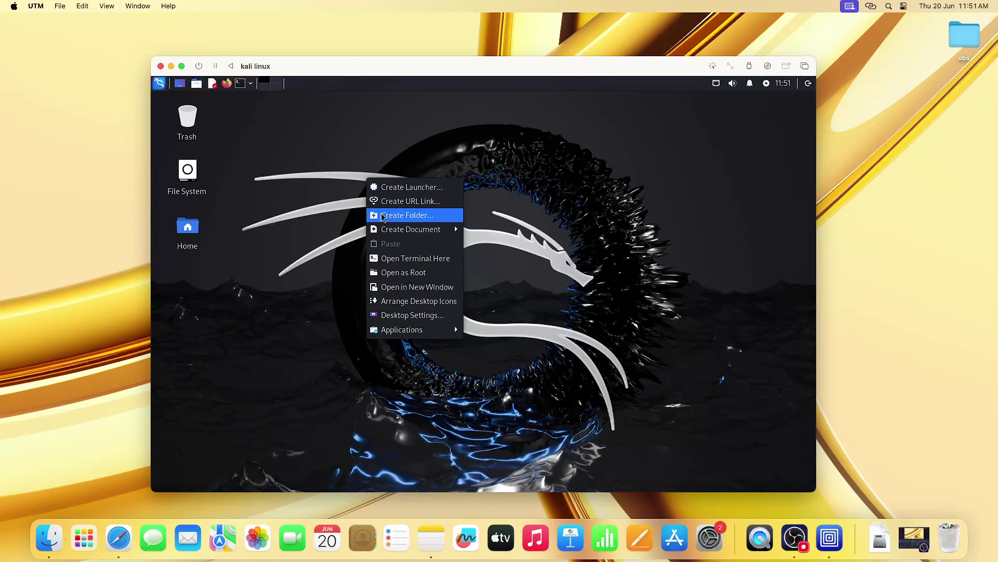
{"action": "left_click", "coordinate": [406, 316]}
{"action": "left_click", "coordinate": [429, 269]}
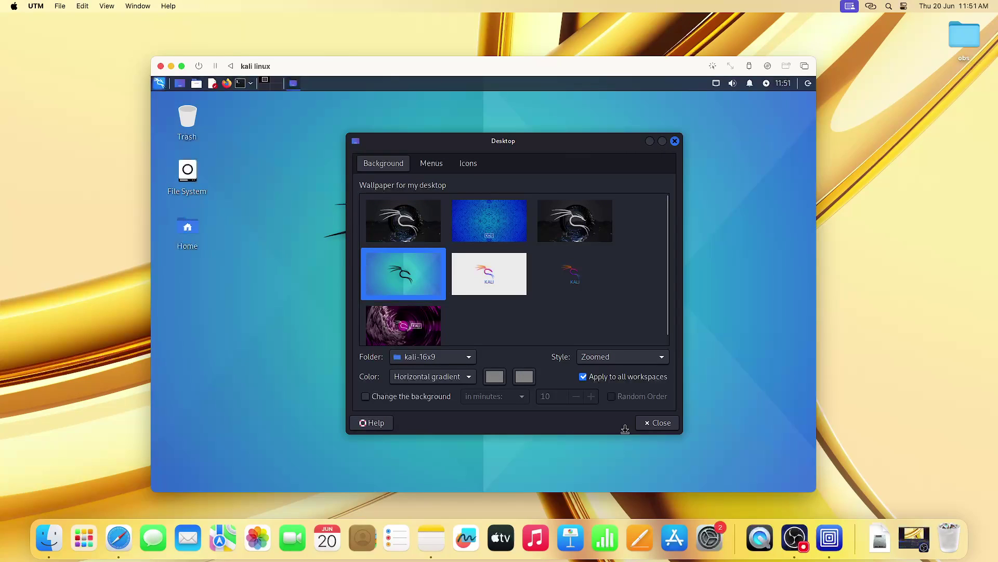
{"action": "left_click", "coordinate": [656, 423]}
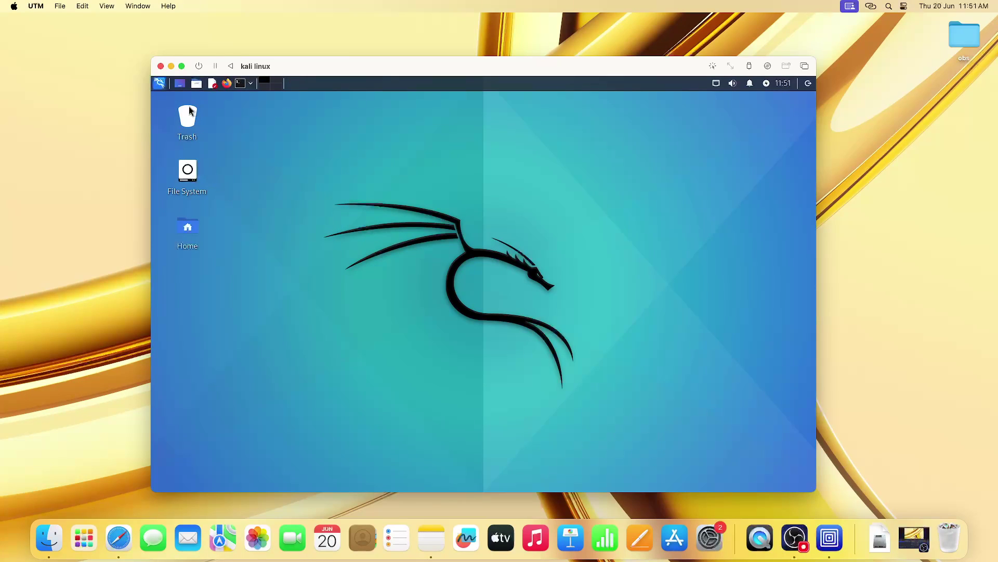
Look through Kali's application categories, from Information Gathering to Reporting Tools.
{"action": "left_click", "coordinate": [160, 84]}
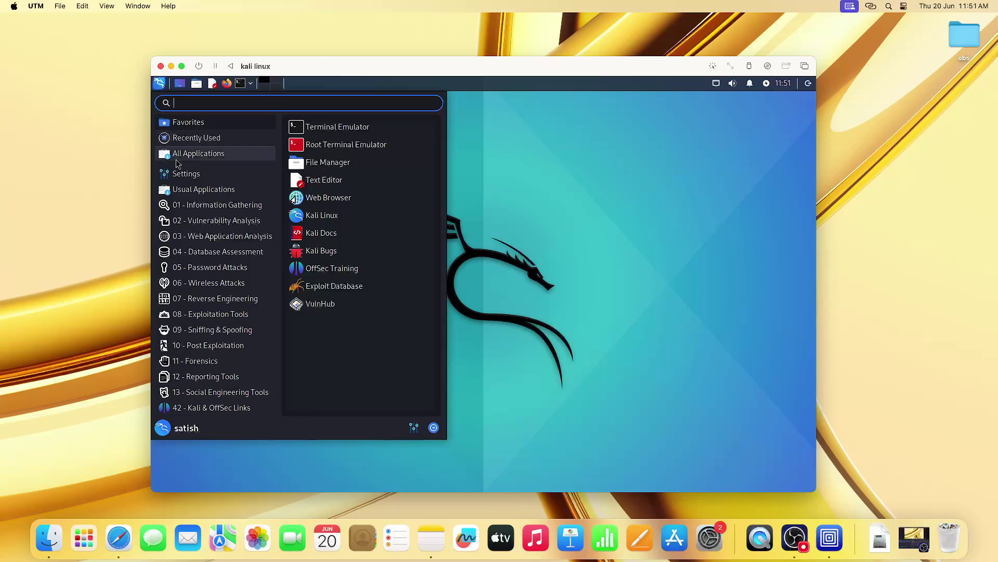
{"action": "mouse_move", "coordinate": [186, 204]}
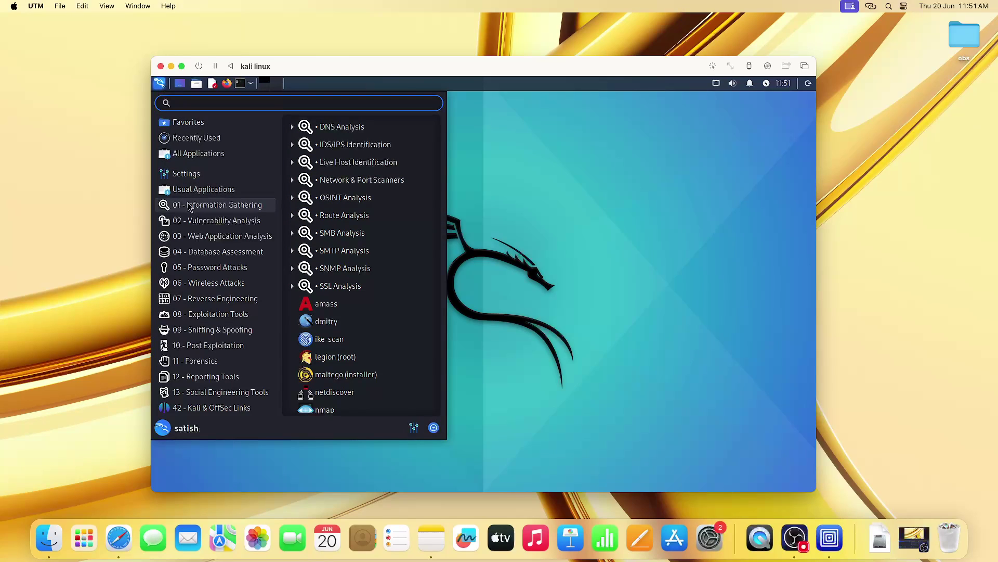
{"action": "mouse_move", "coordinate": [195, 222]}
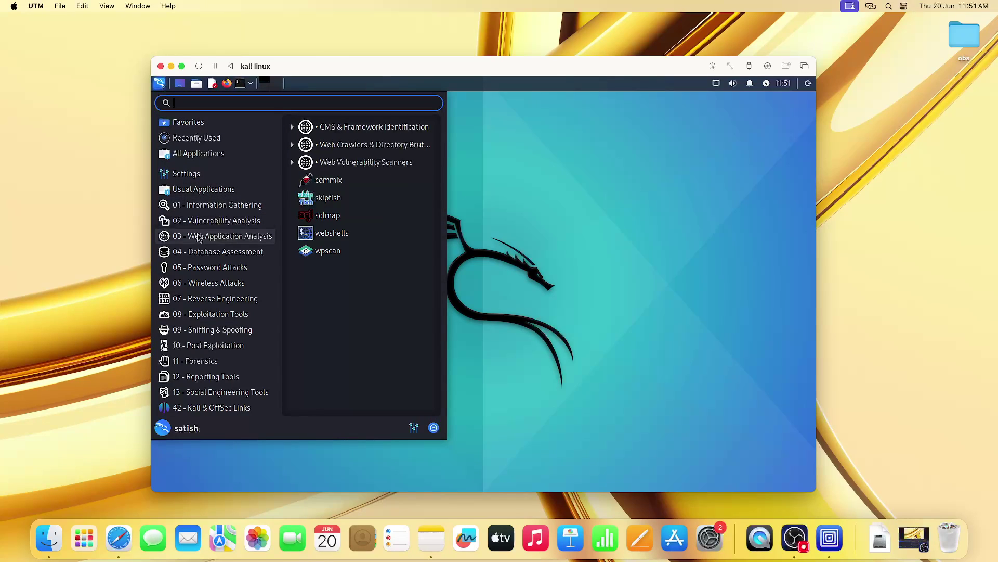
{"action": "mouse_move", "coordinate": [202, 252]}
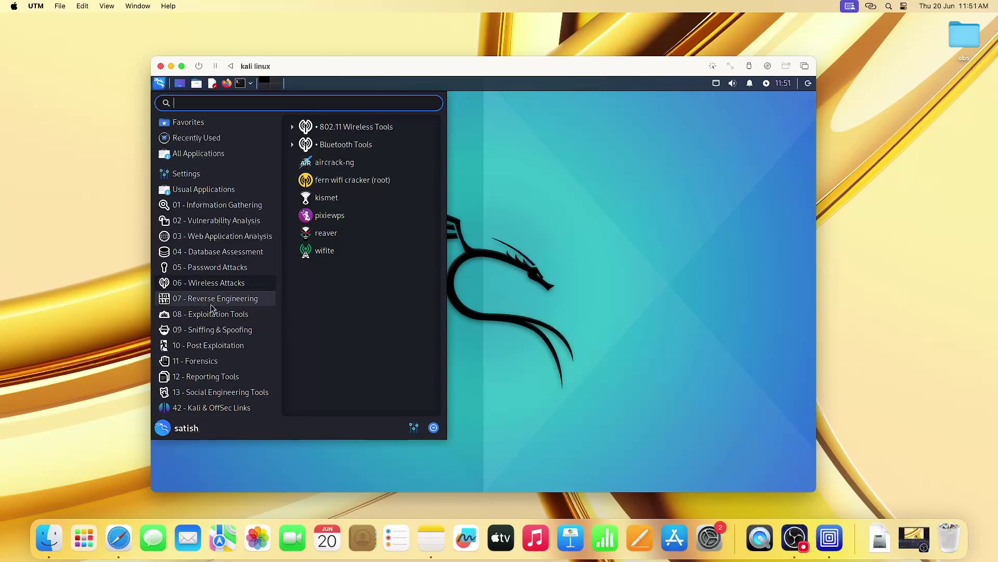
{"action": "mouse_move", "coordinate": [211, 321]}
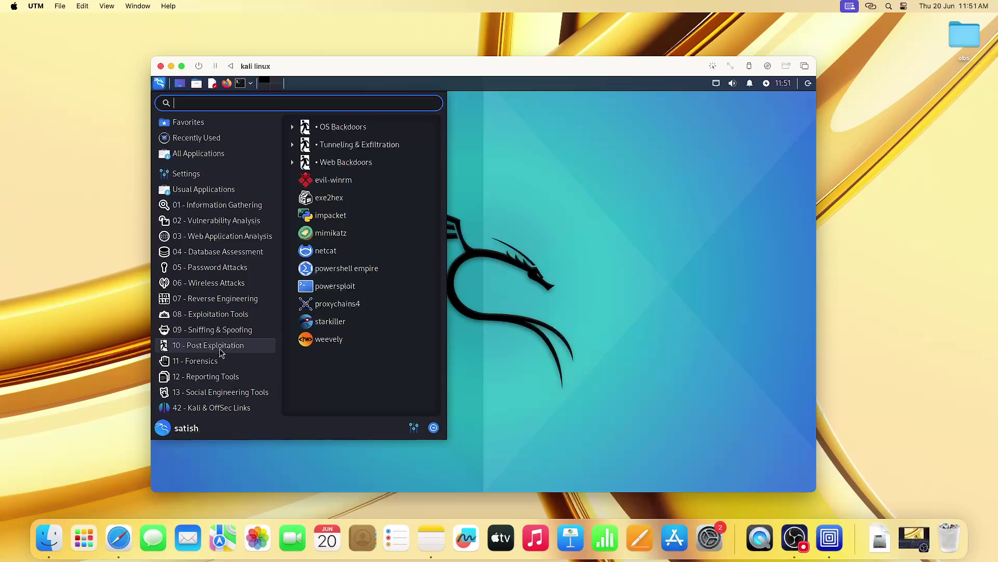
{"action": "mouse_move", "coordinate": [213, 382]}
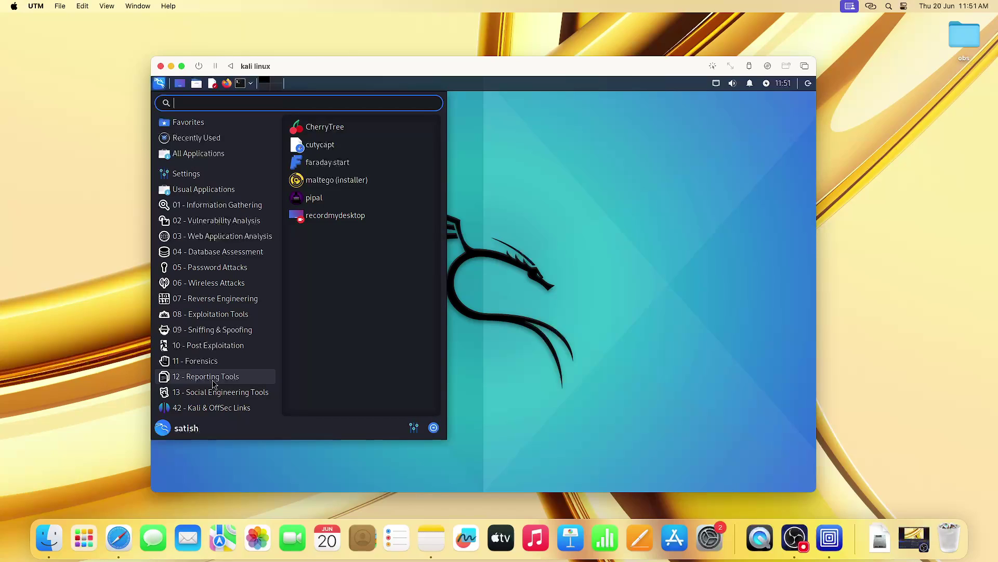
{"action": "left_click", "coordinate": [572, 299]}
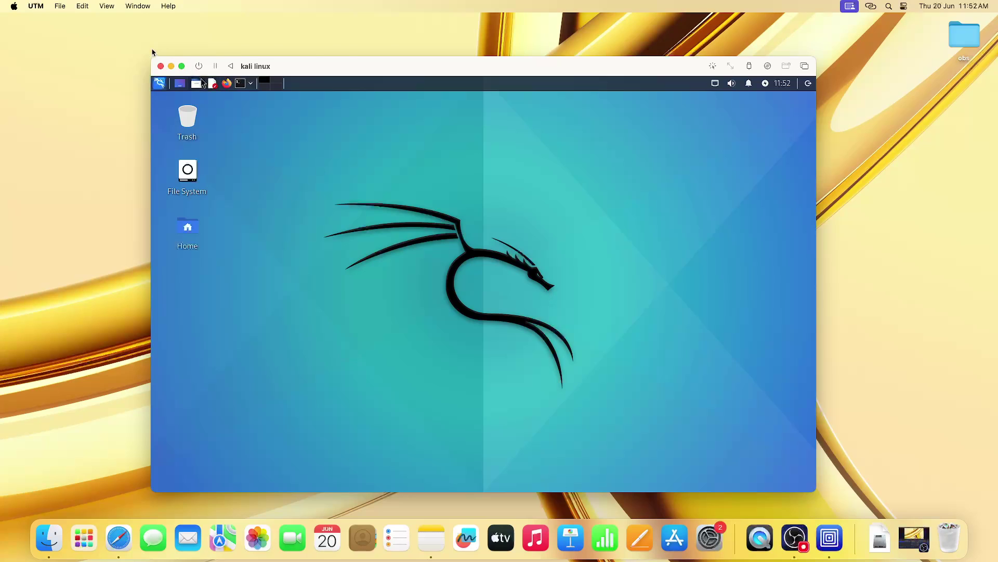
Put the virtual machine in full screen and set its display resolution to 1920x1080, keeping the new configuration.
{"action": "left_click", "coordinate": [182, 66]}
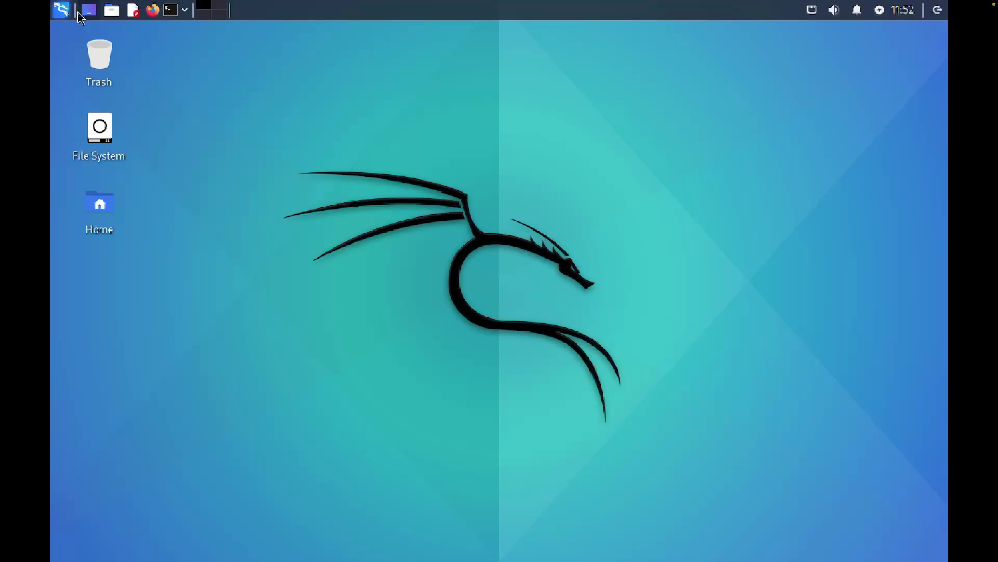
{"action": "left_click", "coordinate": [61, 10]}
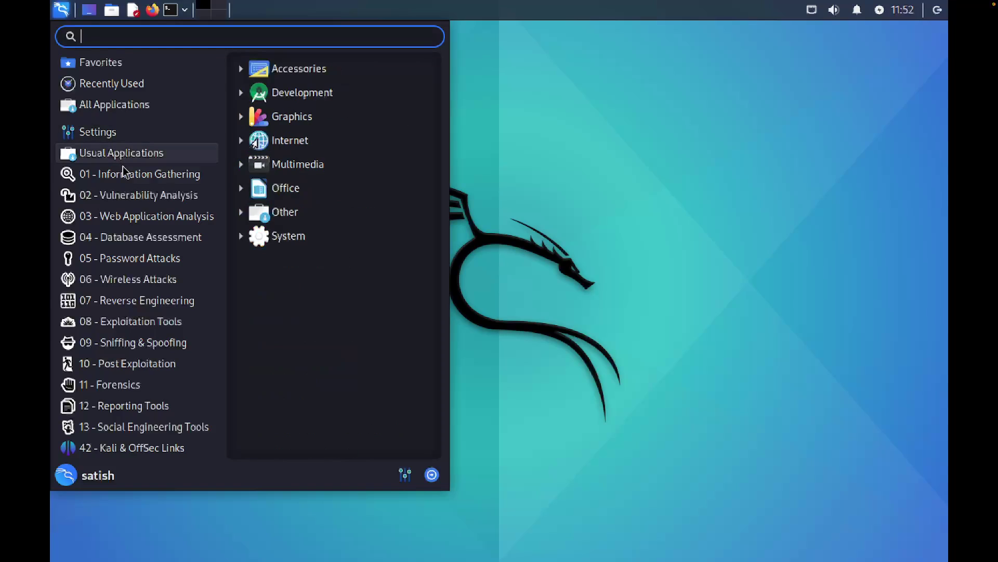
{"action": "mouse_move", "coordinate": [124, 136]}
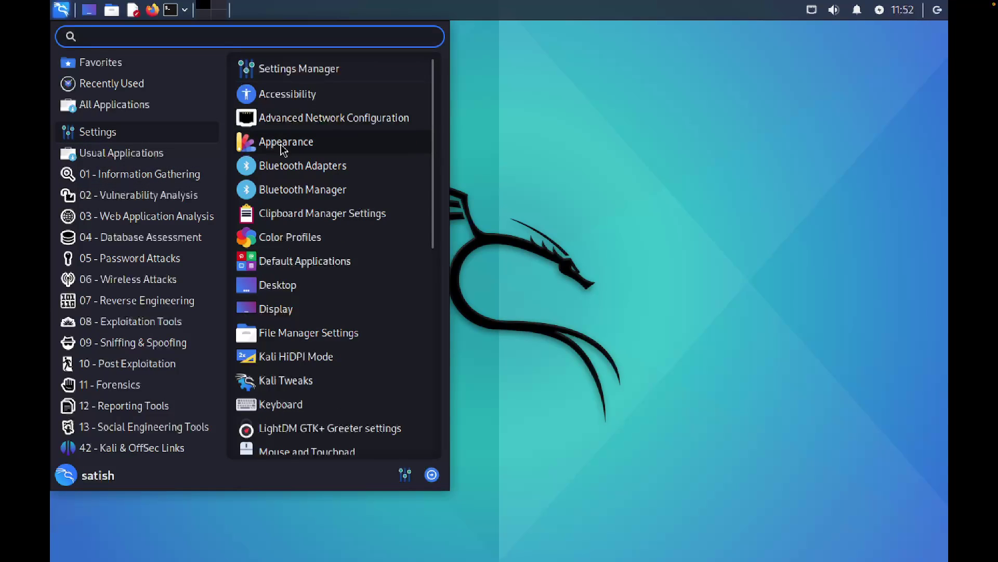
{"action": "left_click", "coordinate": [284, 309]}
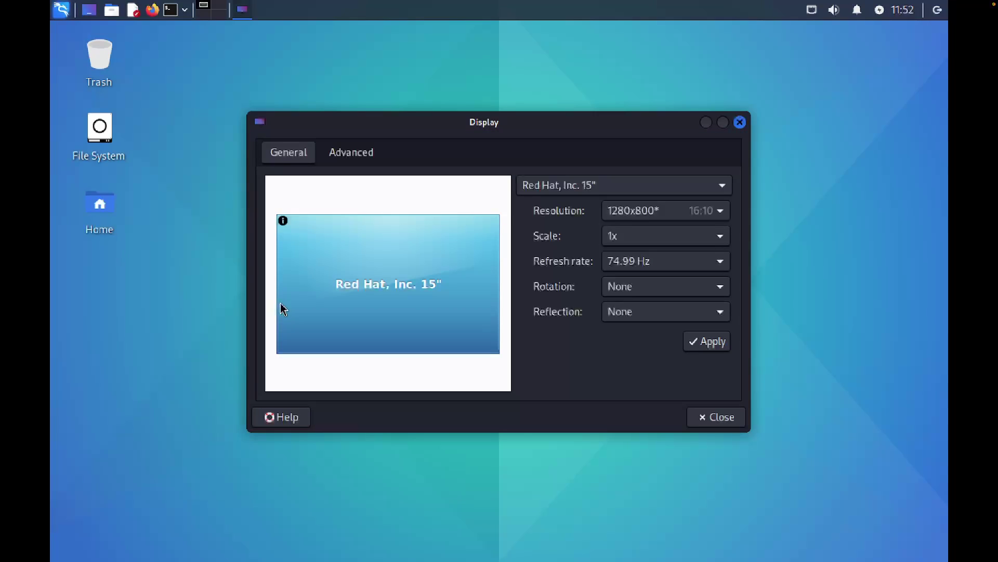
{"action": "left_click", "coordinate": [639, 211]}
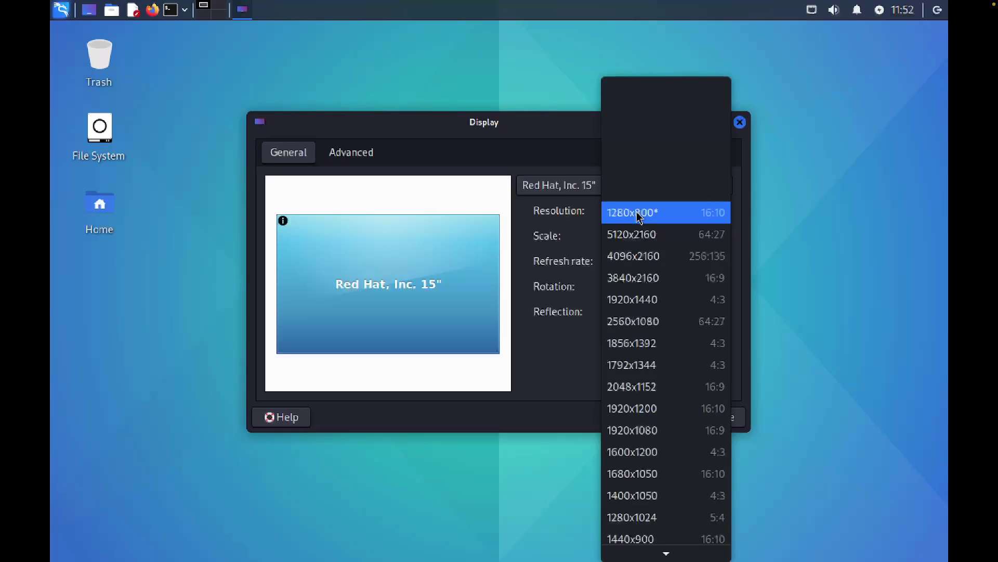
{"action": "left_click", "coordinate": [649, 437]}
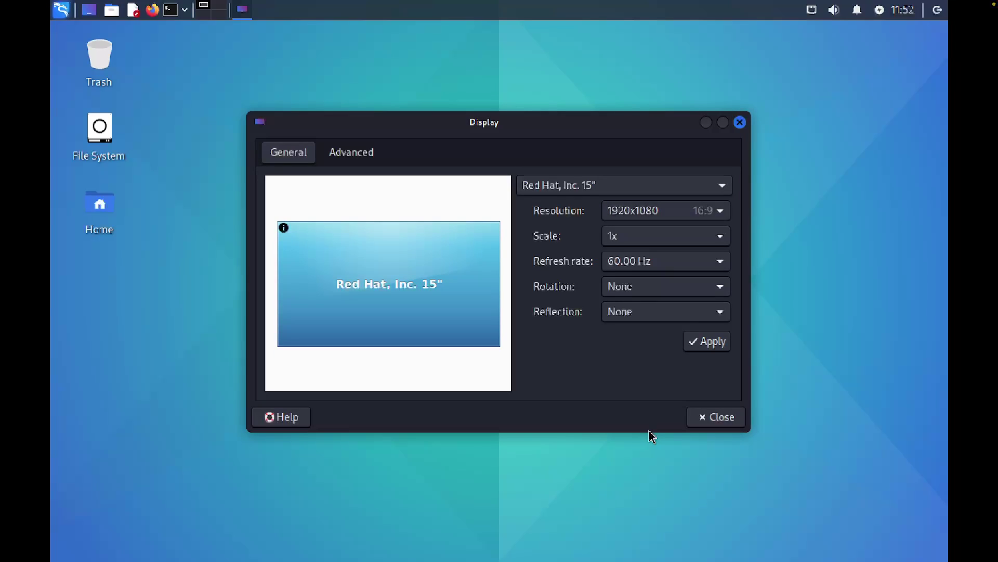
{"action": "left_click", "coordinate": [716, 348]}
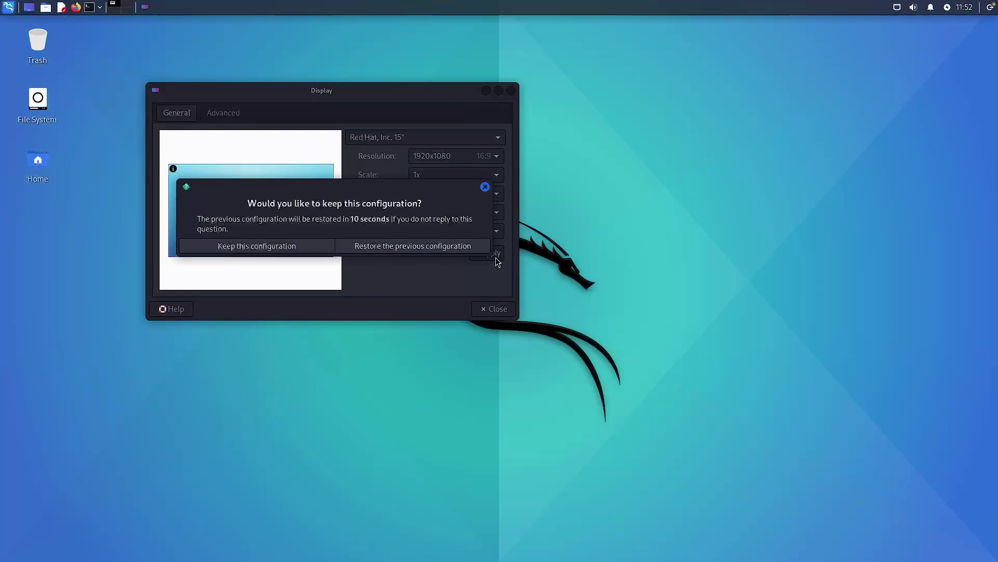
{"action": "left_click", "coordinate": [291, 246]}
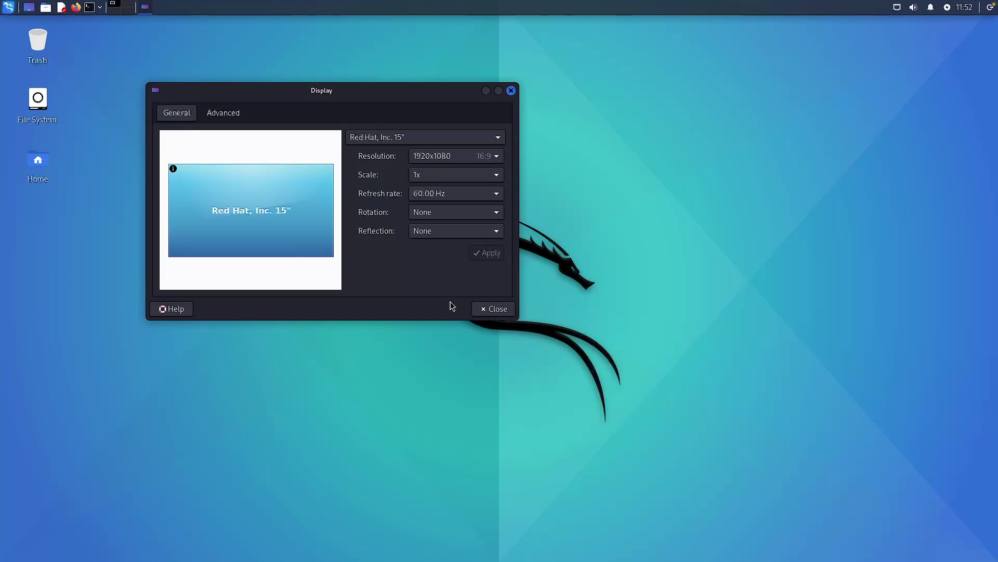
{"action": "left_click", "coordinate": [489, 314]}
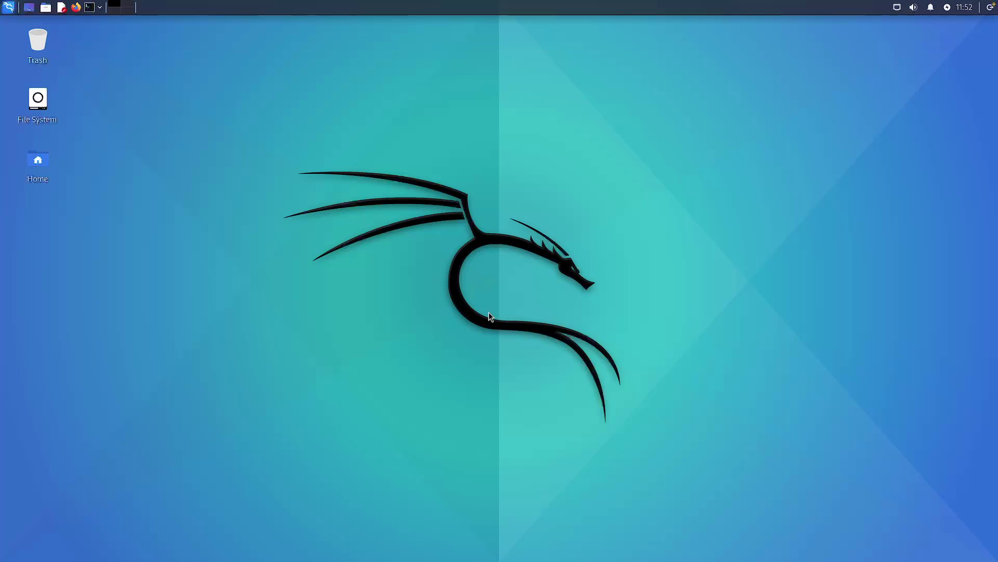
Open a maximized terminal window and zoom in on its text four times.
{"action": "left_click", "coordinate": [89, 7]}
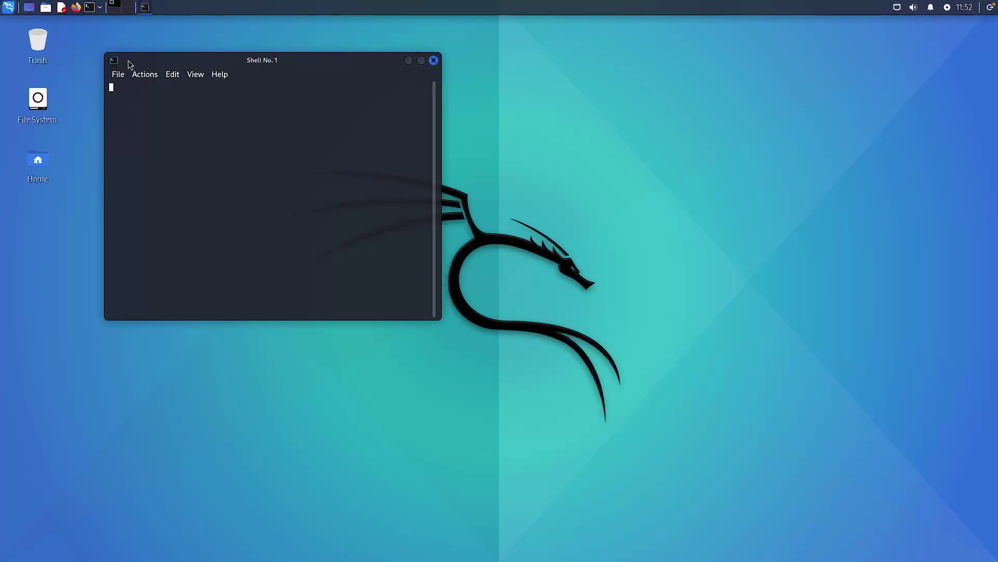
{"action": "left_click", "coordinate": [421, 60]}
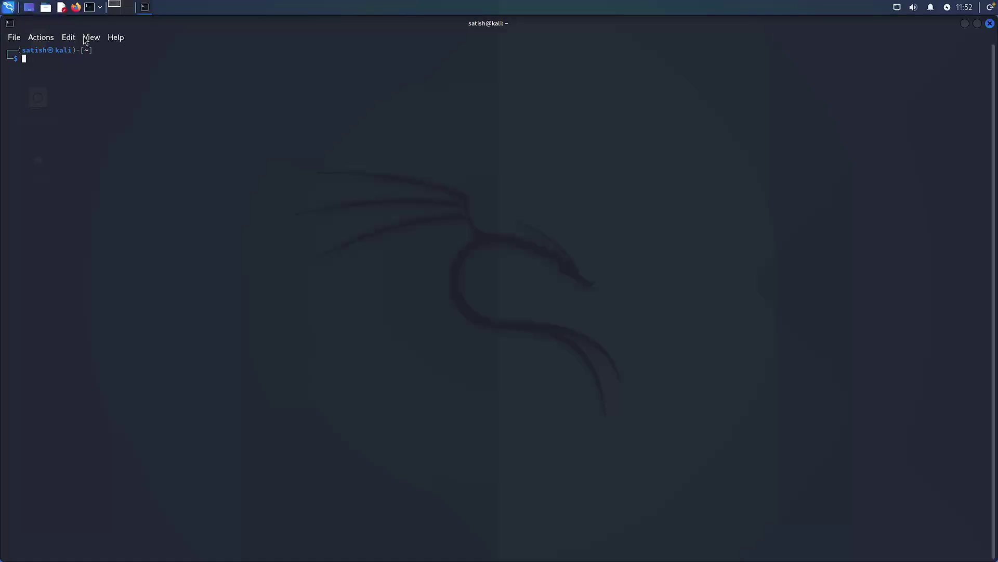
{"action": "left_click", "coordinate": [68, 37]}
{"action": "left_click", "coordinate": [85, 94]}
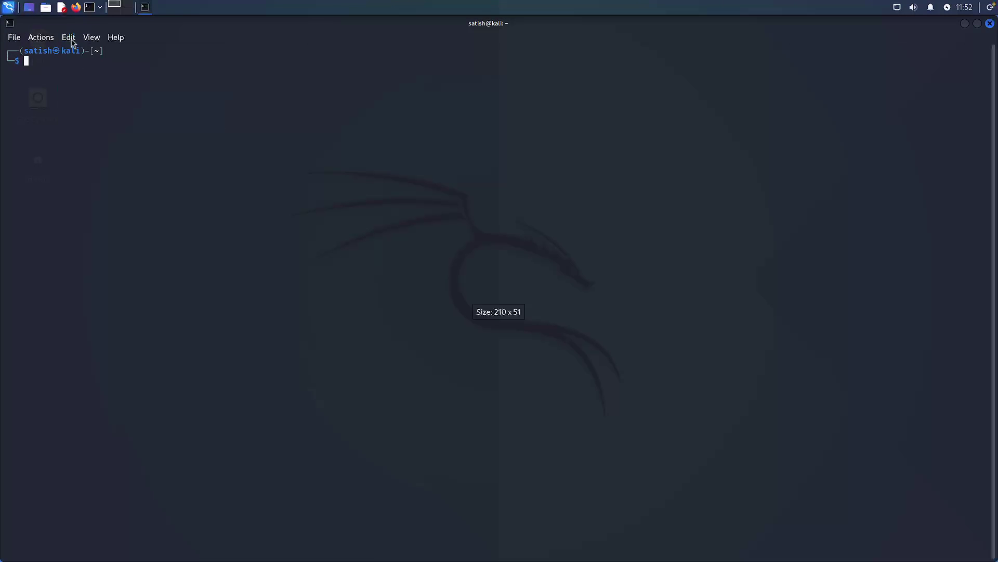
{"action": "left_click", "coordinate": [68, 37]}
{"action": "left_click", "coordinate": [86, 95]}
{"action": "left_click", "coordinate": [68, 37]}
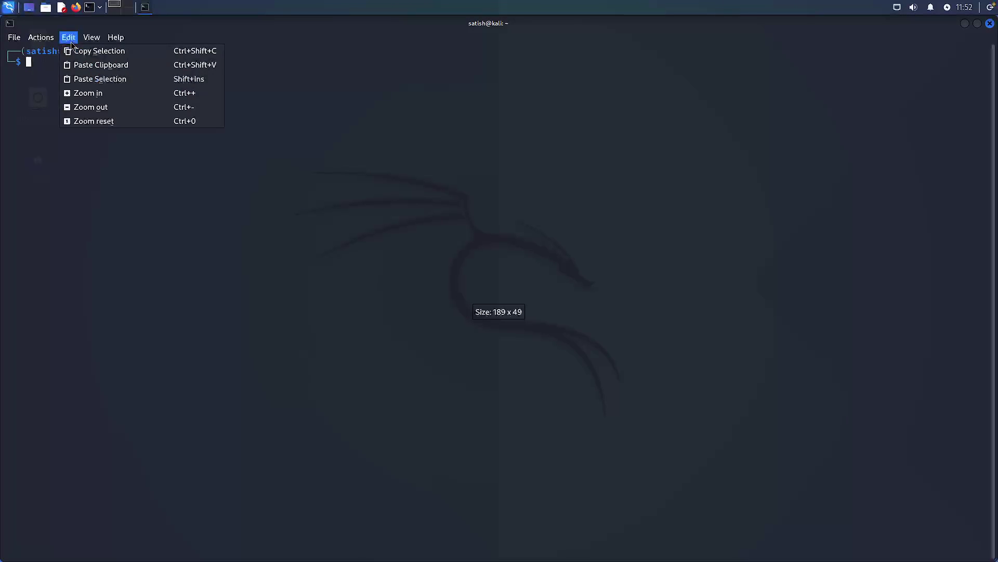
{"action": "left_click", "coordinate": [84, 93]}
{"action": "left_click", "coordinate": [68, 37]}
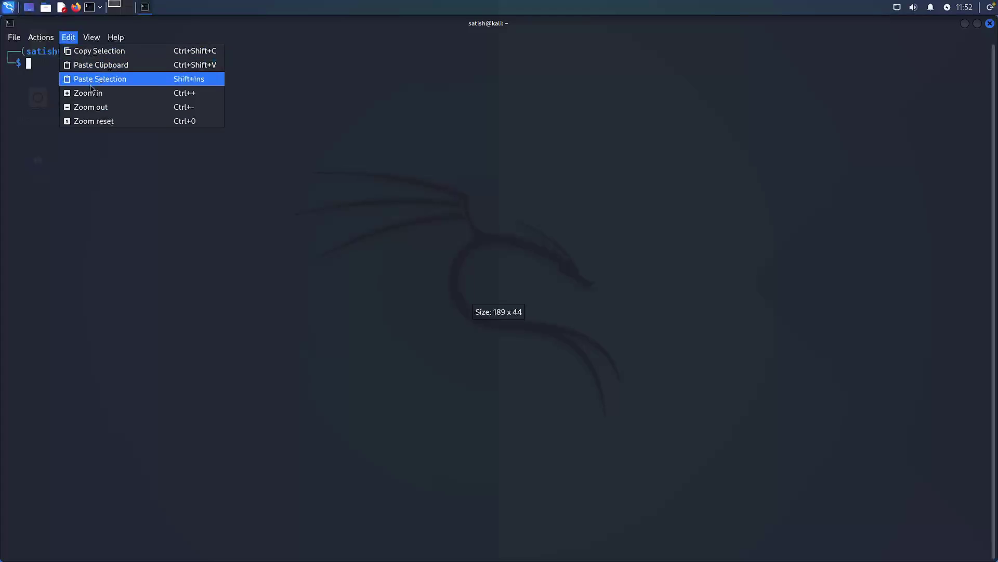
{"action": "left_click", "coordinate": [87, 92]}
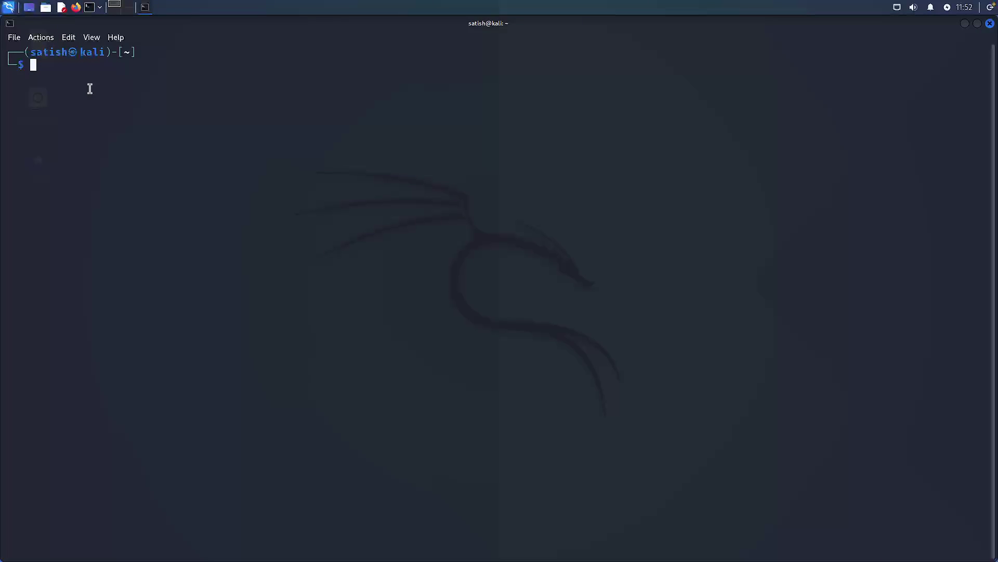
Check the current user with whoami, and set a new root password with sudo passwd root, authenticating with the account password.
{"action": "type", "text": "whoami"}
{"action": "key", "text": "Return"}
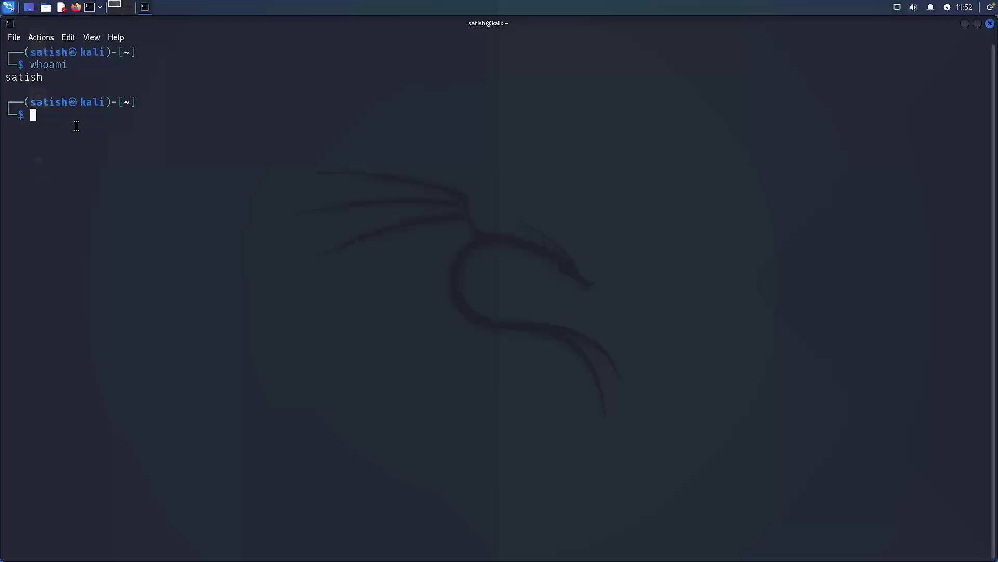
{"action": "type", "text": "sudo p"}
{"action": "type", "text": "asswd root"}
{"action": "key", "text": "Return"}
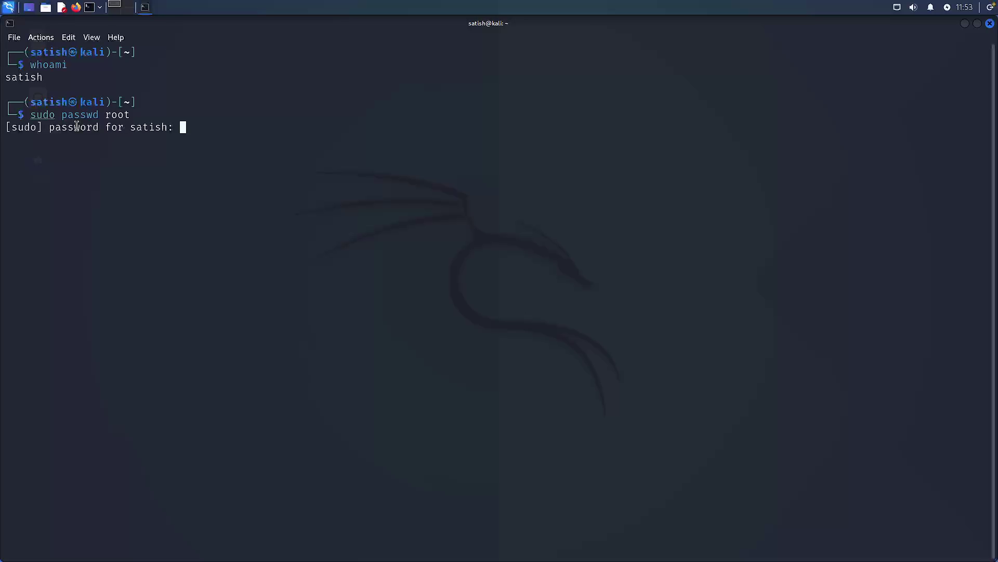
{"action": "key", "text": "Return"}
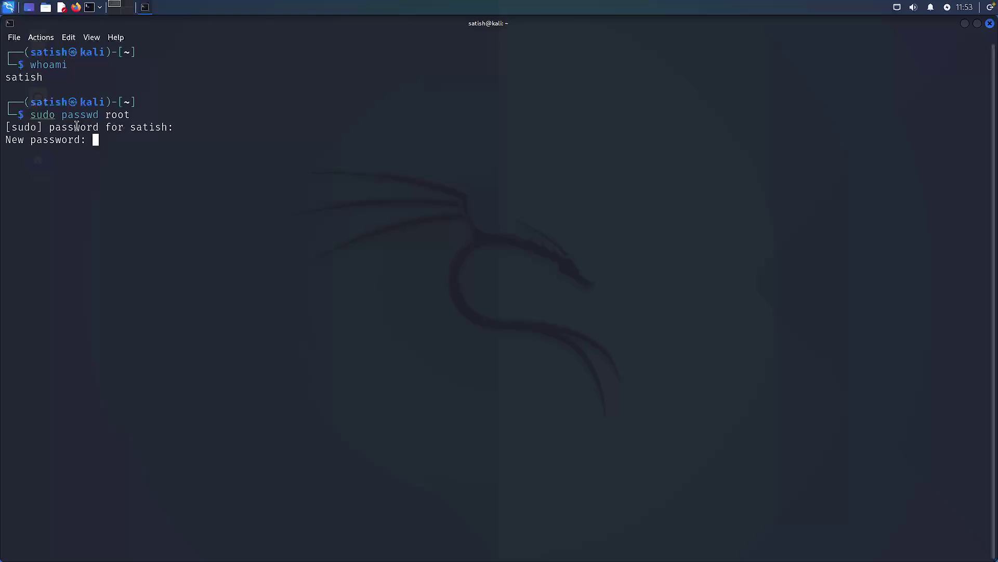
{"action": "key", "text": "Return"}
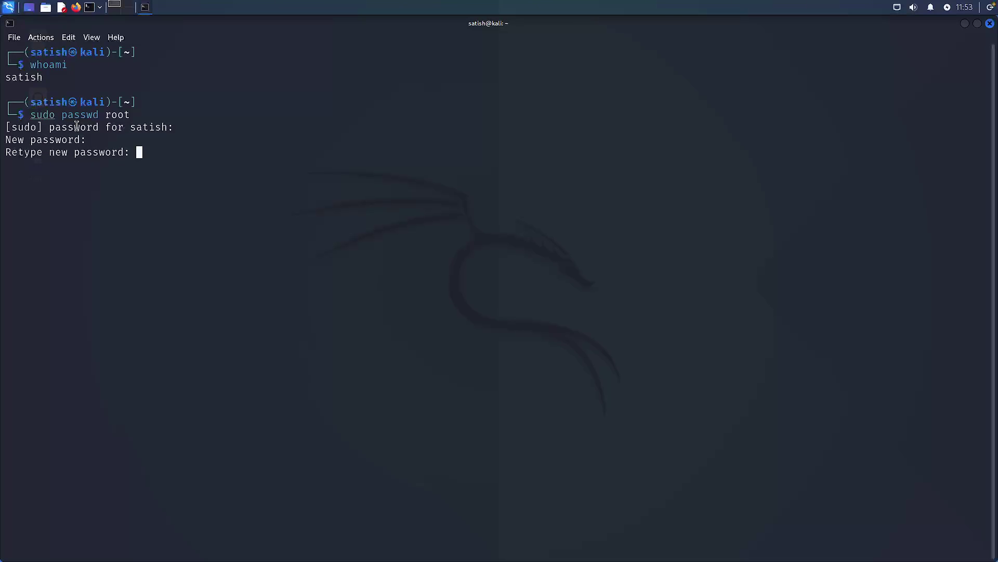
{"action": "key", "text": "Return"}
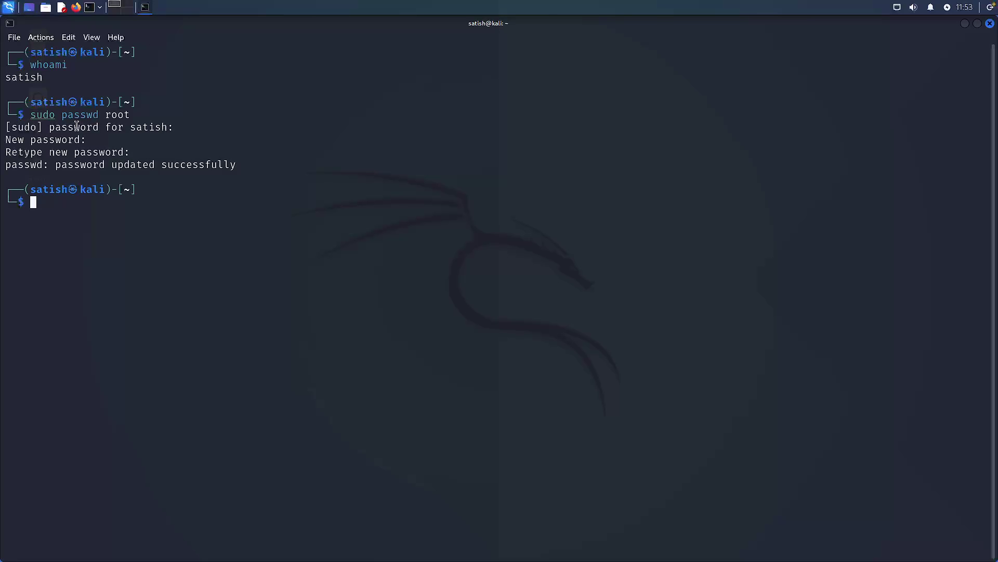
Switch to the root account with su - root by entering the root password, and check the current user with whoami.
{"action": "type", "text": "su - root"}
{"action": "key", "text": "Return"}
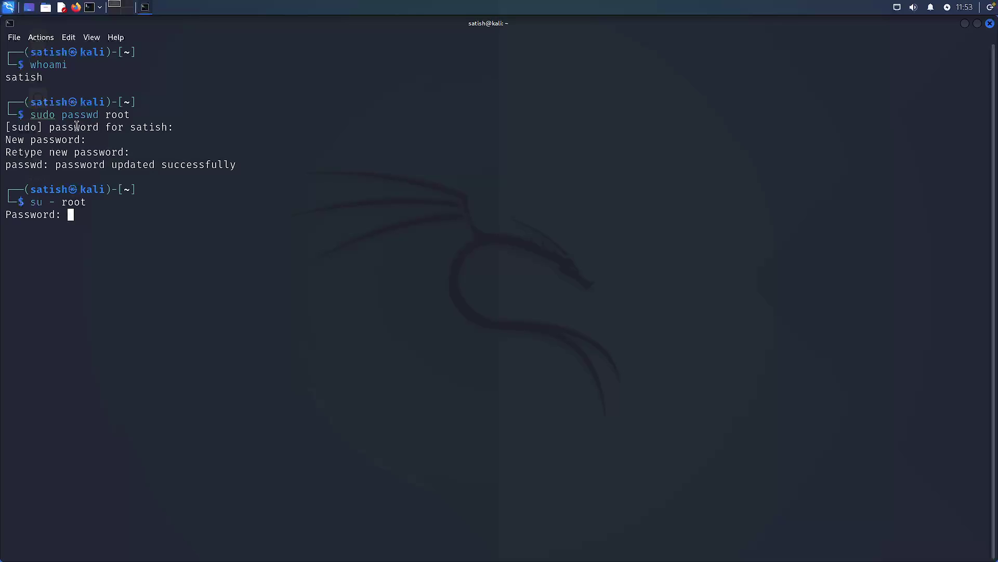
{"action": "key", "text": "Return"}
{"action": "type", "text": "whami"}
{"action": "key", "text": "Return"}
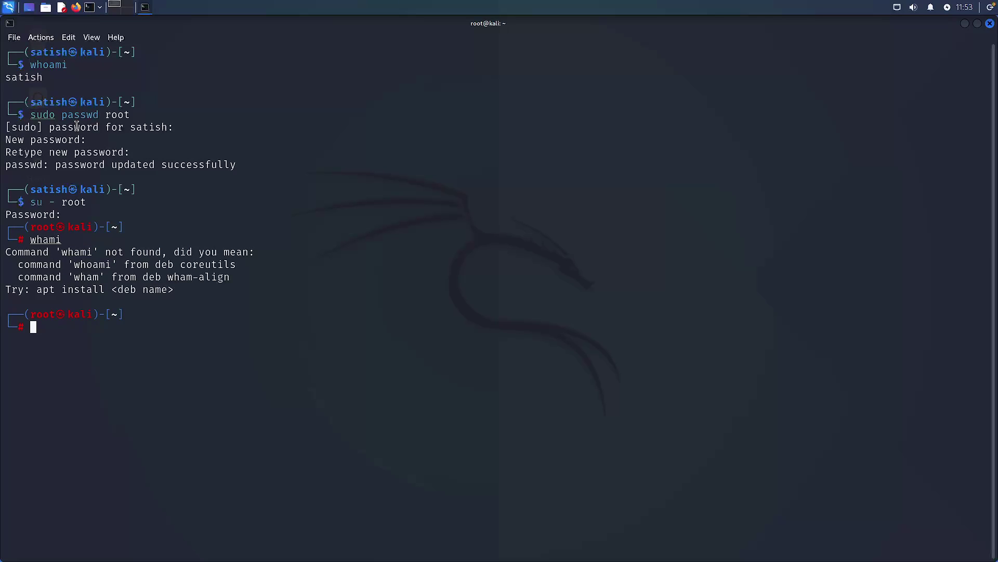
{"action": "type", "text": "whoami"}
{"action": "key", "text": "Return"}
List the network interfaces with ifconfig, and return the virtual machine from full screen to a normal window.
{"action": "type", "text": "i"}
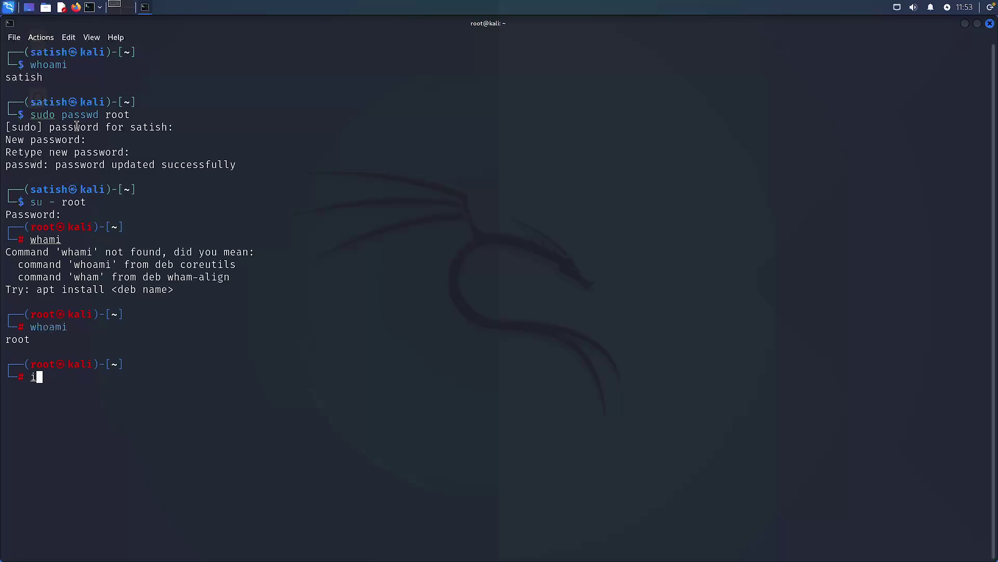
{"action": "type", "text": "fconfig"}
{"action": "key", "text": "Return"}
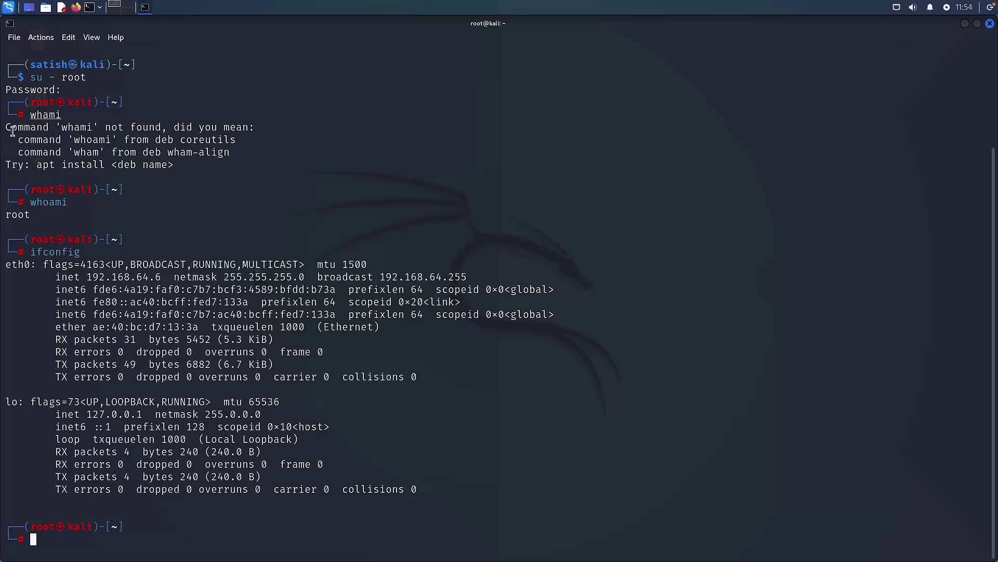
{"action": "mouse_move", "coordinate": [4, 4]}
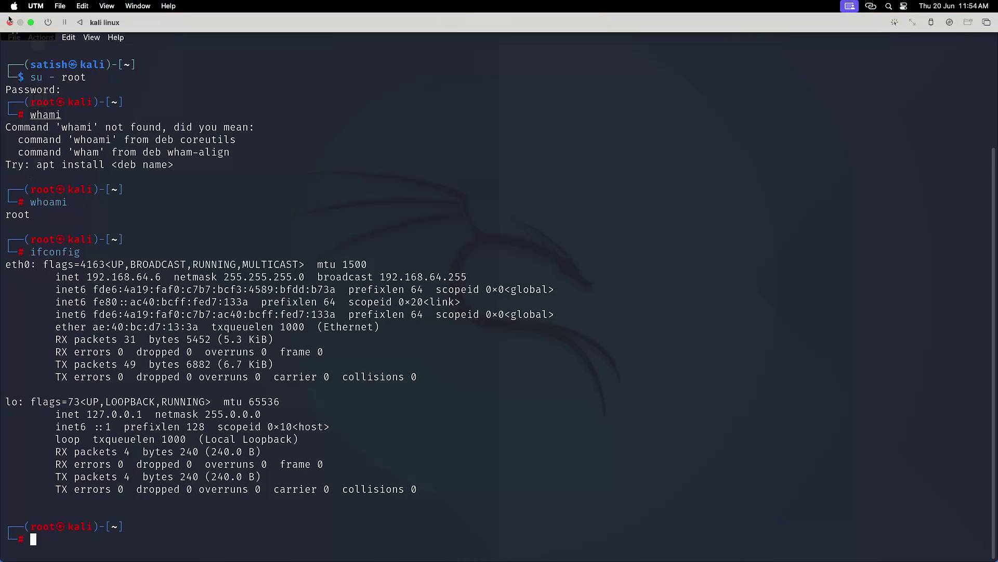
{"action": "left_click", "coordinate": [31, 25]}
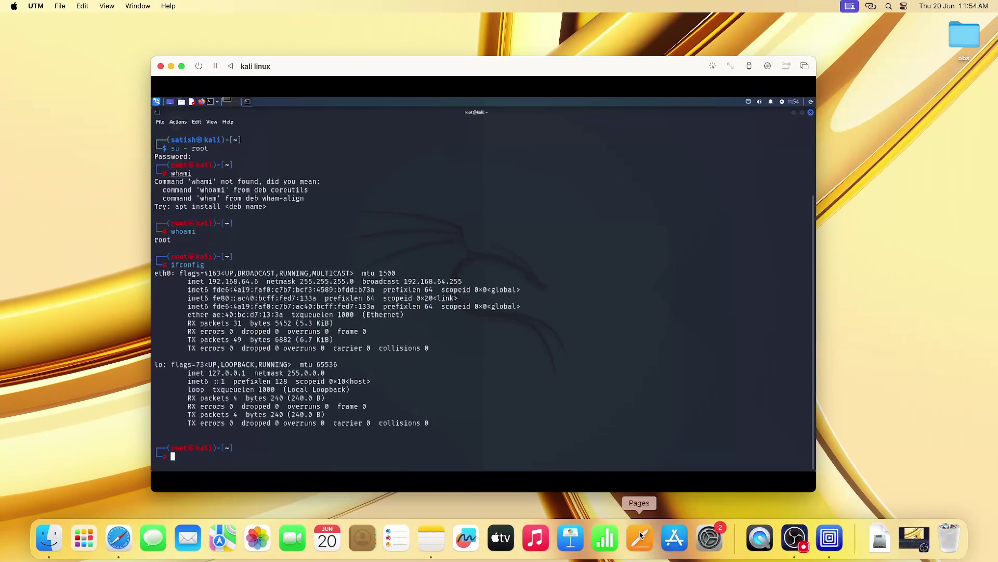